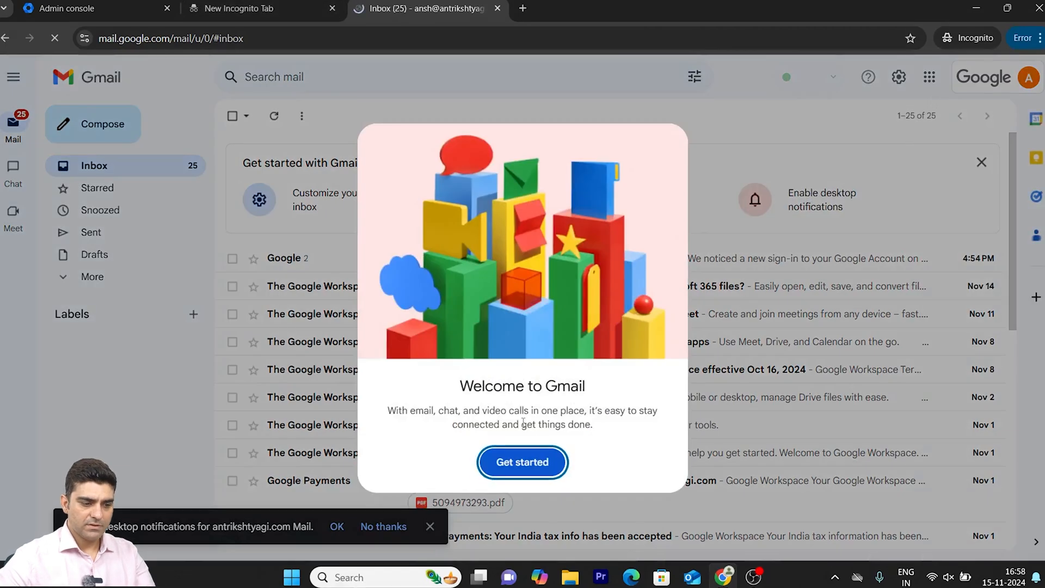
- Dismiss the Gmail welcome message, the chat tour and the desktop notification prompt
{"action": "left_click", "coordinate": [498, 460]}
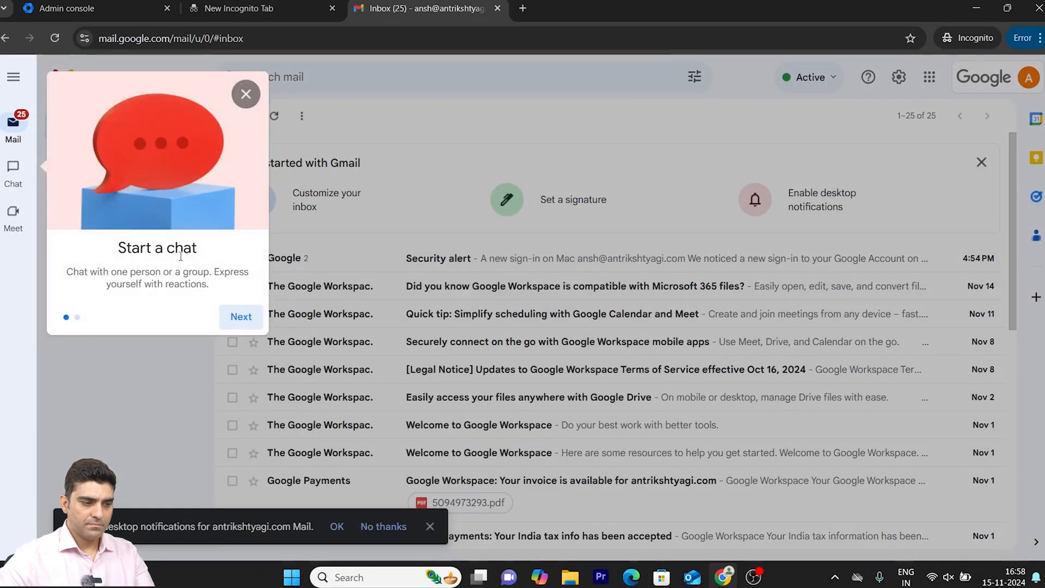
{"action": "left_click", "coordinate": [245, 94]}
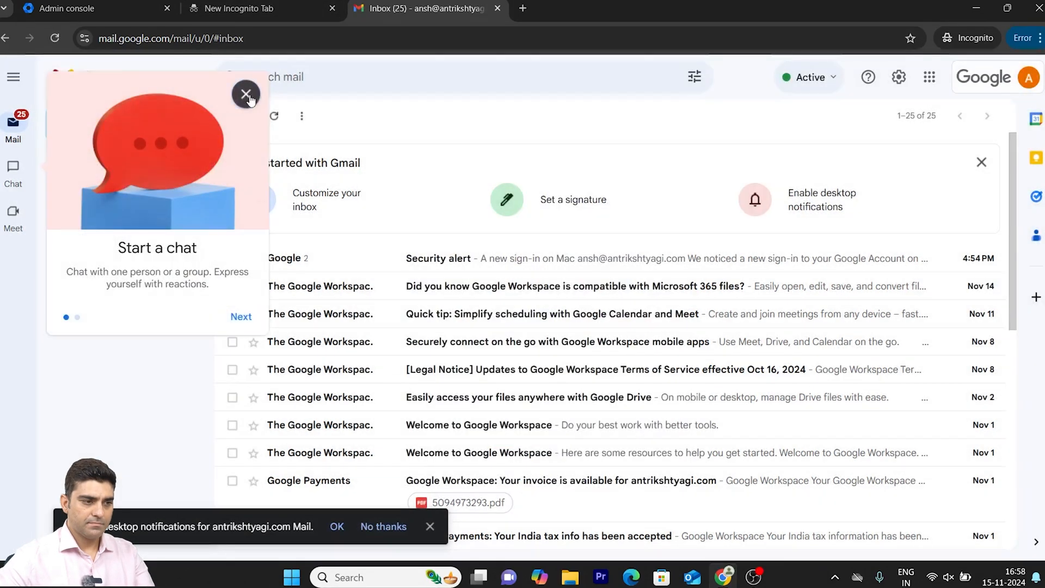
{"action": "left_click", "coordinate": [430, 526]}
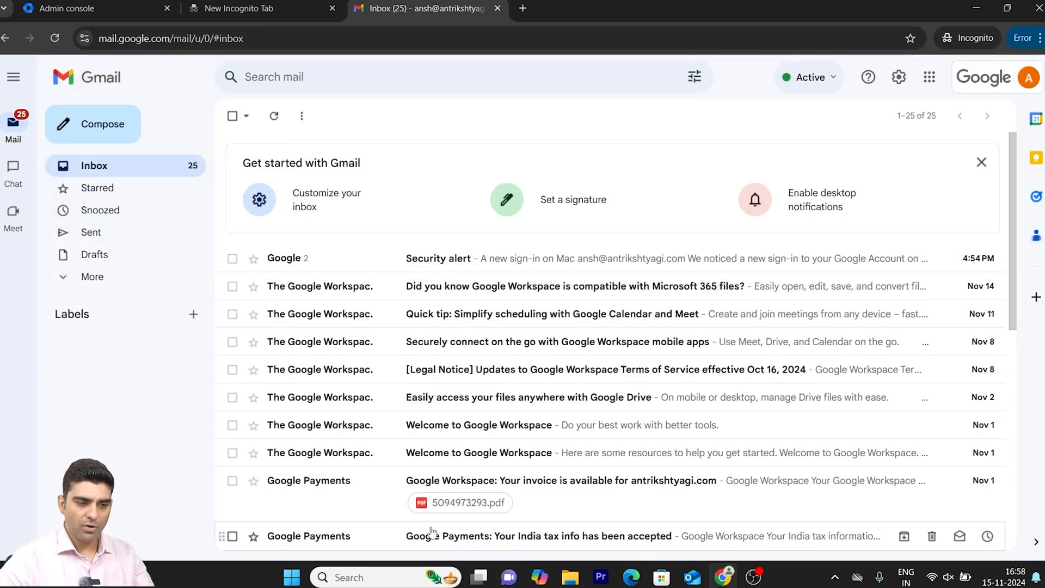
- Find Admin in Gmail's Google apps launcher and open the Admin console from there
{"action": "left_click", "coordinate": [929, 79]}
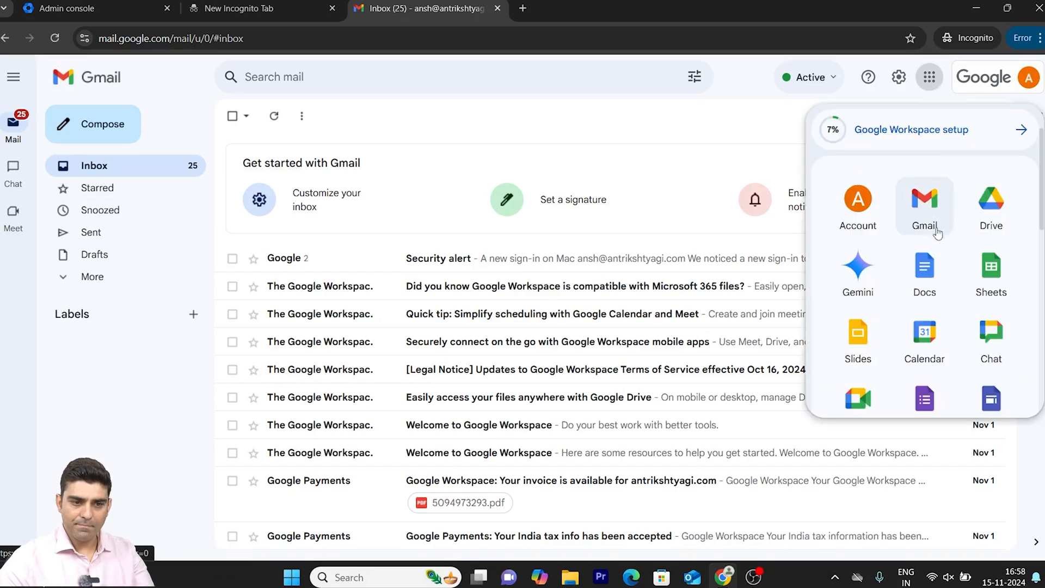
{"action": "scroll", "coordinate": [959, 300], "scroll_direction": "down", "scroll_amount": 1}
{"action": "scroll", "coordinate": [959, 299], "scroll_direction": "down", "scroll_amount": 3}
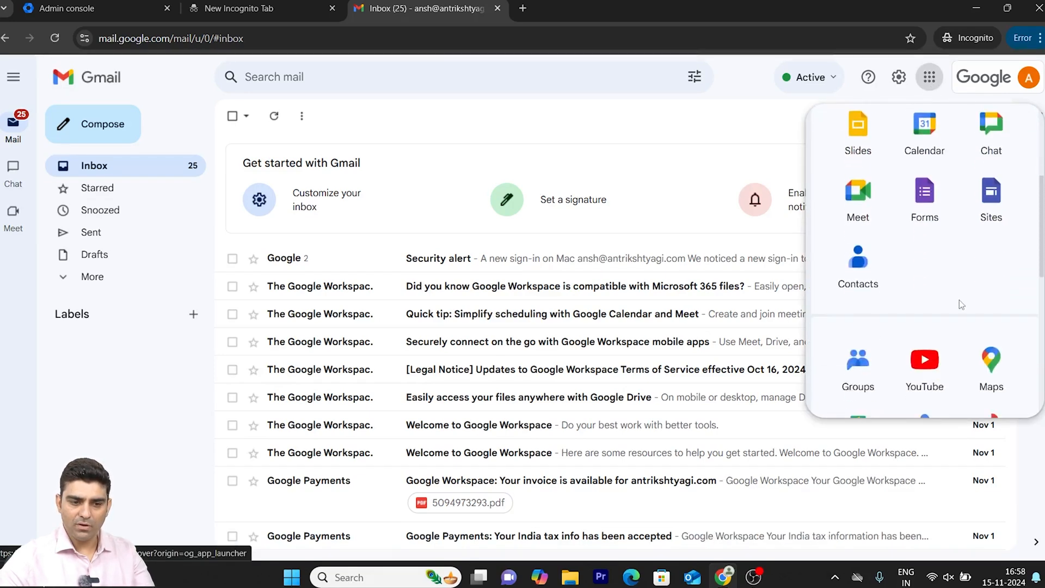
{"action": "scroll", "coordinate": [959, 299], "scroll_direction": "up", "scroll_amount": 1}
{"action": "scroll", "coordinate": [959, 299], "scroll_direction": "down", "scroll_amount": 2}
{"action": "scroll", "coordinate": [959, 300], "scroll_direction": "down", "scroll_amount": 1}
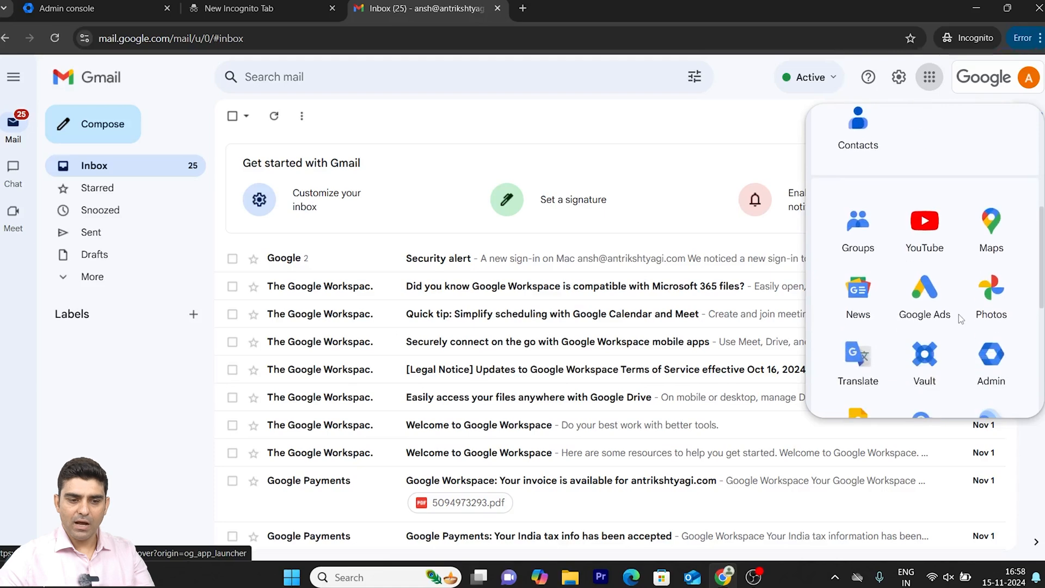
{"action": "left_click", "coordinate": [986, 358]}
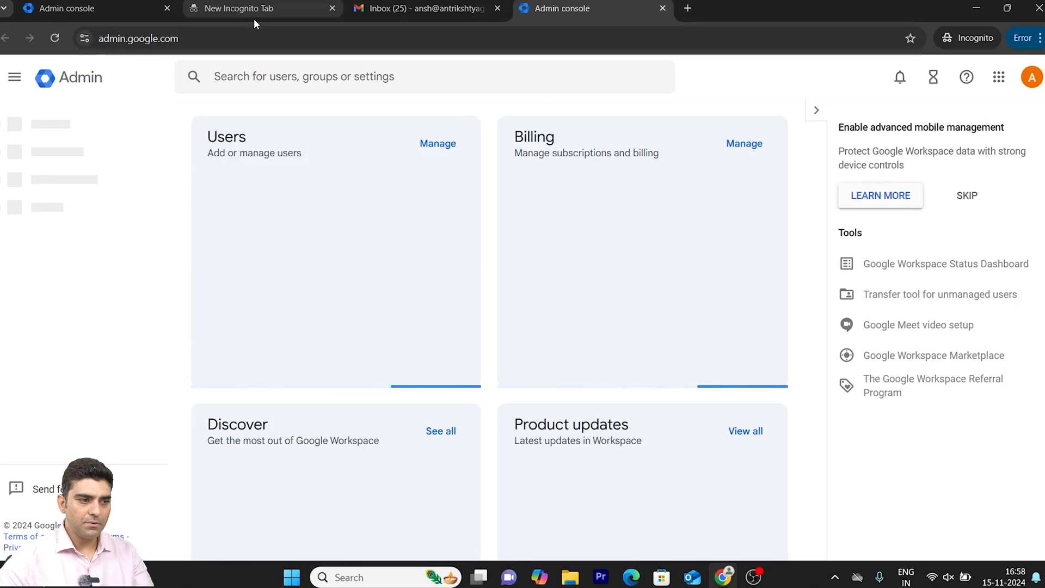
- Load admin.google.com in the empty tab, close both duplicate Admin console tabs and return to the original one
{"action": "left_click", "coordinate": [244, 11]}
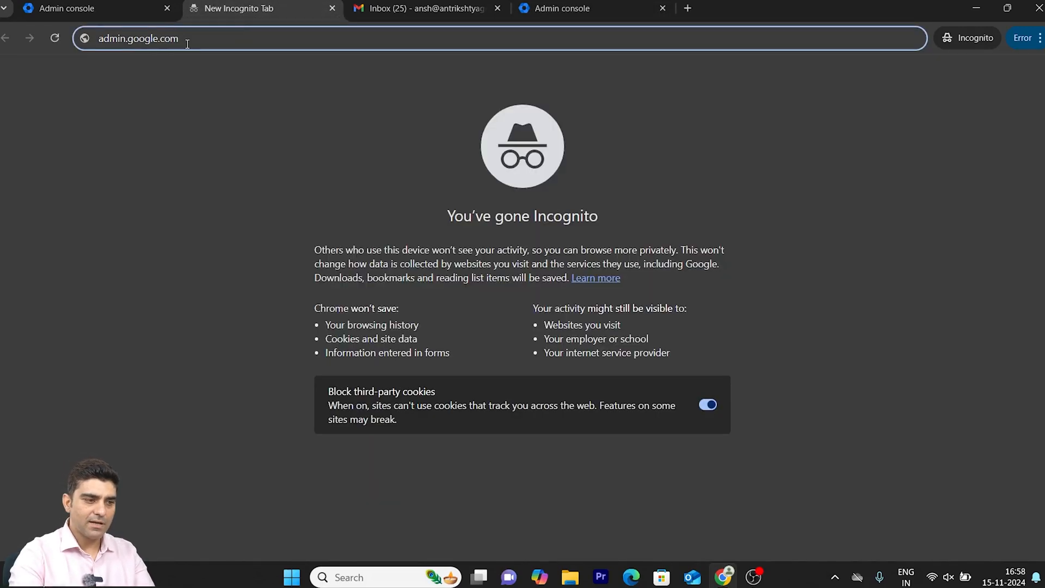
{"action": "key", "text": "Return"}
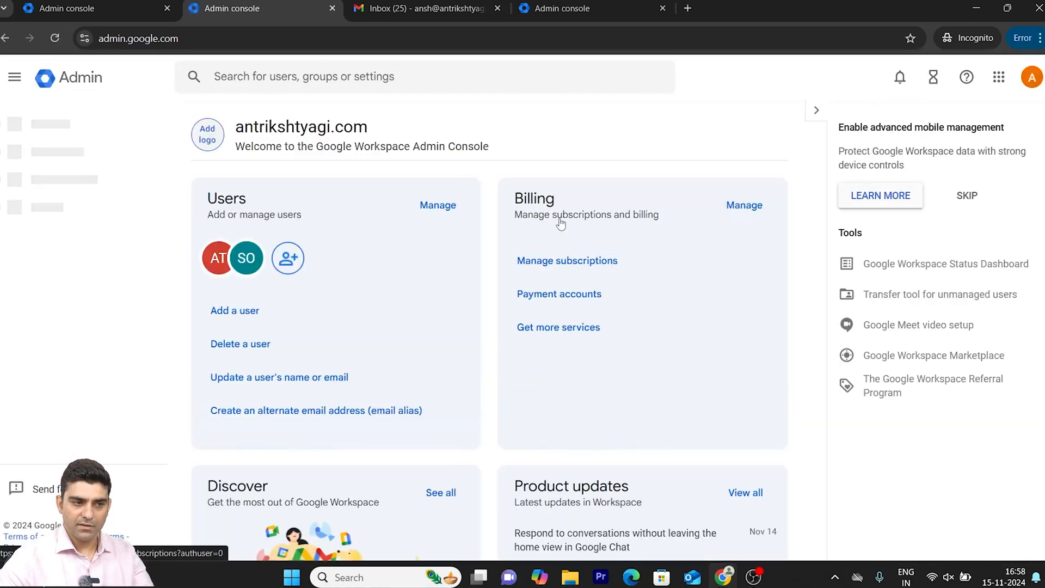
{"action": "left_click", "coordinate": [330, 11]}
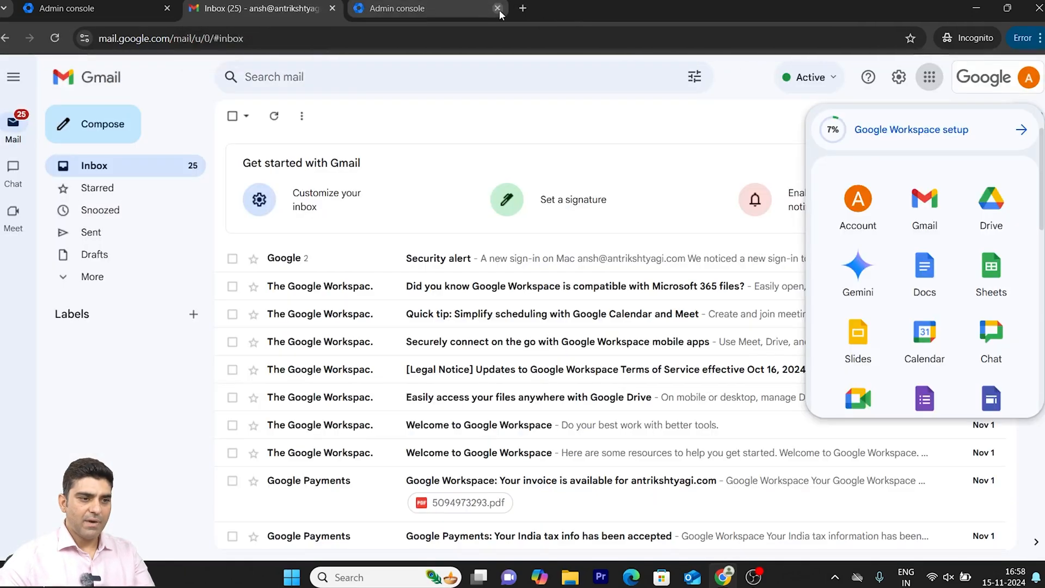
{"action": "left_click", "coordinate": [498, 10]}
{"action": "left_click", "coordinate": [117, 8]}
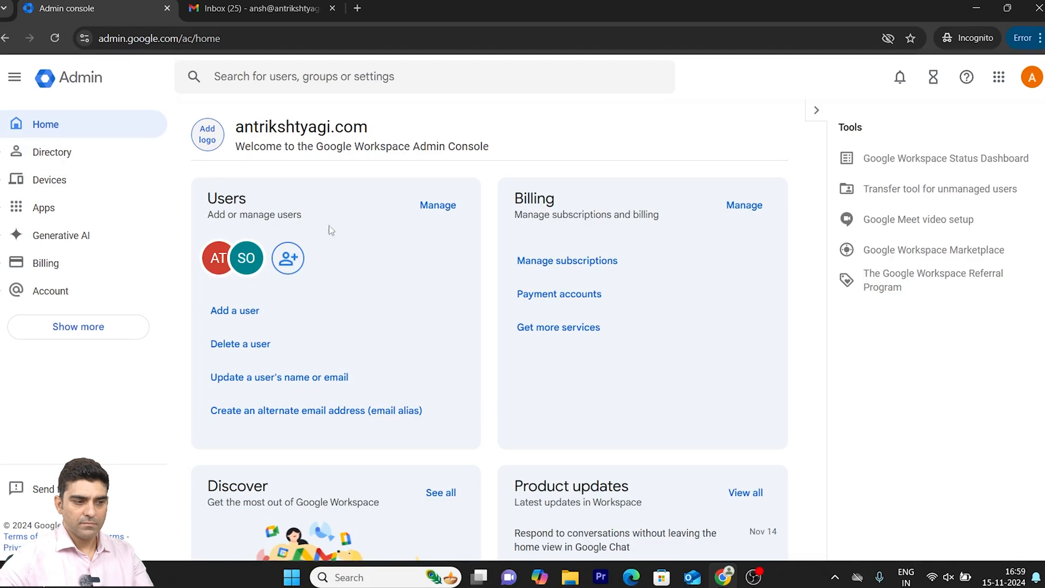
- Open the user management list and review the CSV steps for bulk updating users without uploading anything
{"action": "left_click", "coordinate": [448, 207]}
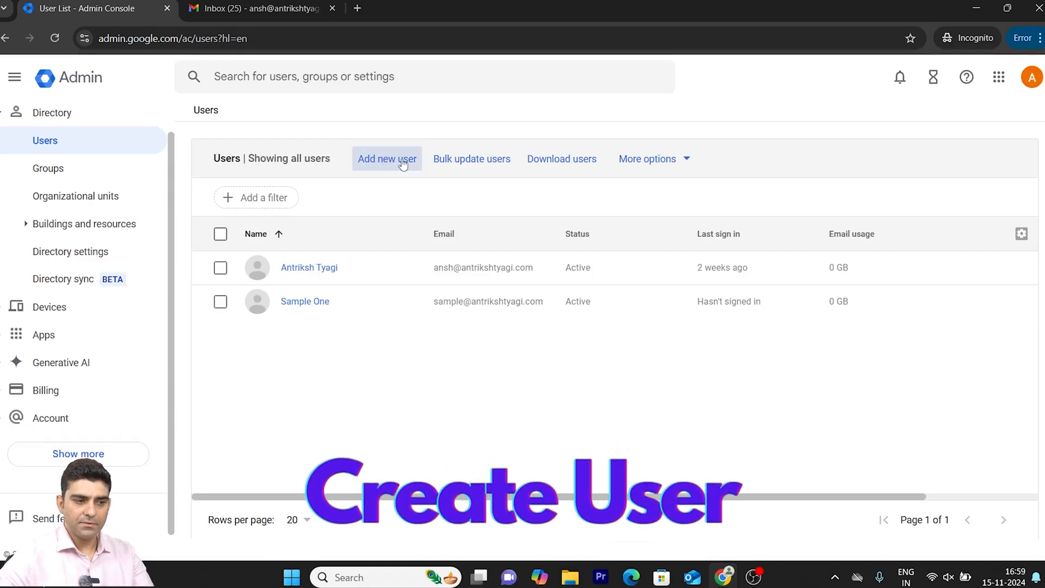
{"action": "left_click", "coordinate": [465, 163]}
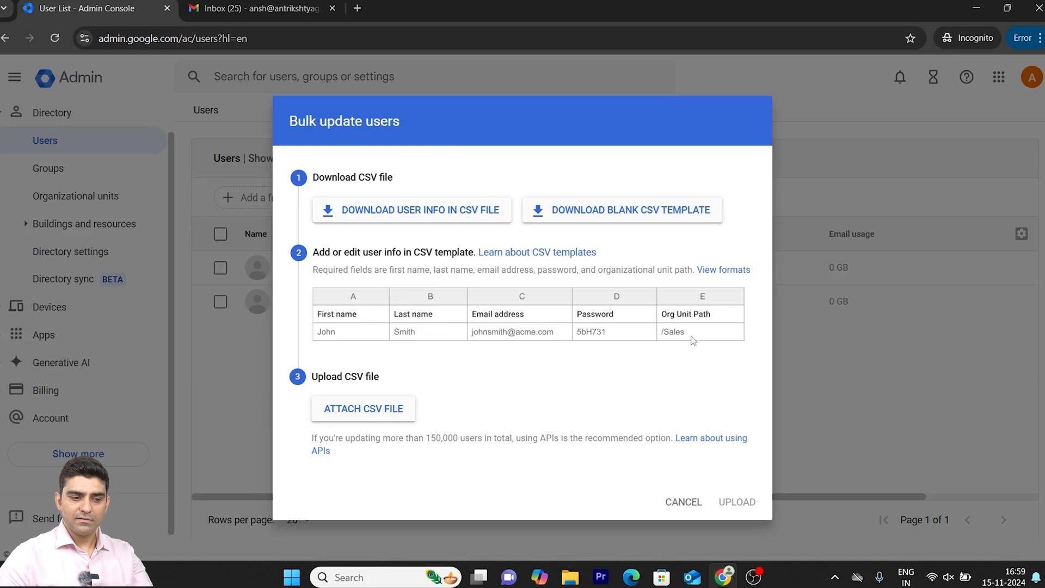
{"action": "left_click", "coordinate": [689, 506]}
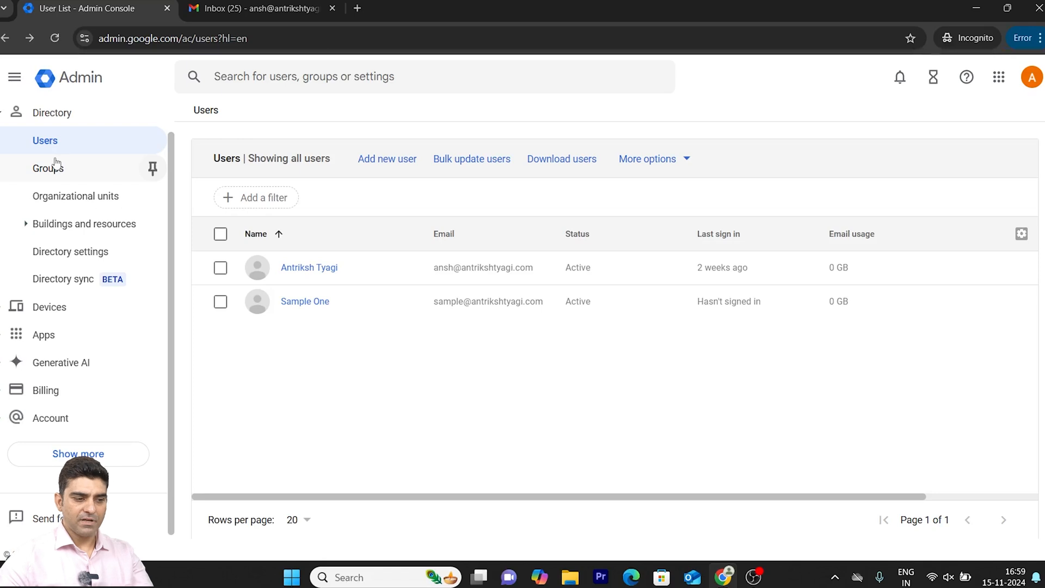
- Create an organizational unit named IT with the description IT under the domain's top-level unit
{"action": "left_click", "coordinate": [44, 189]}
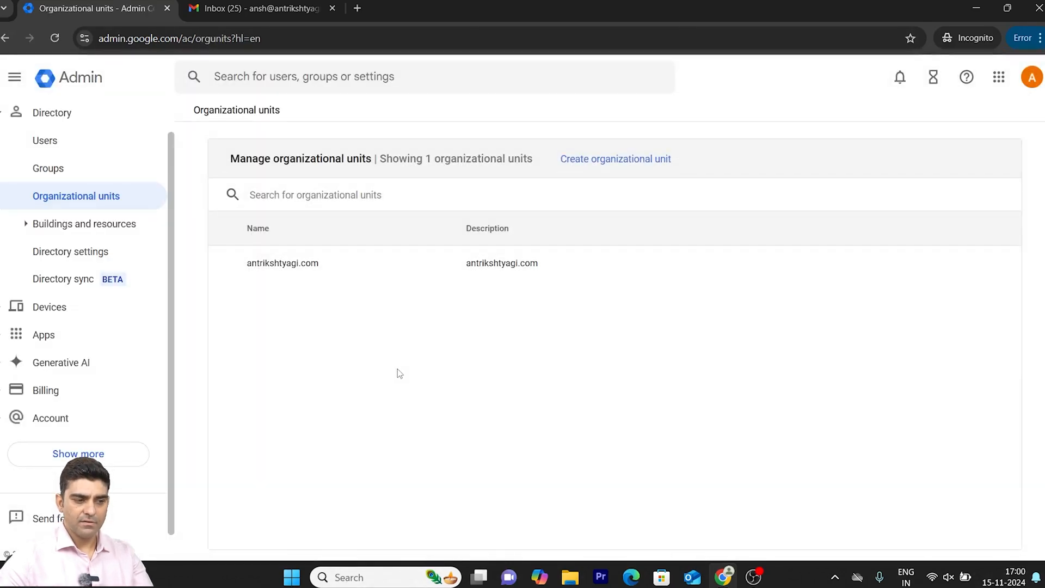
{"action": "left_click", "coordinate": [623, 170]}
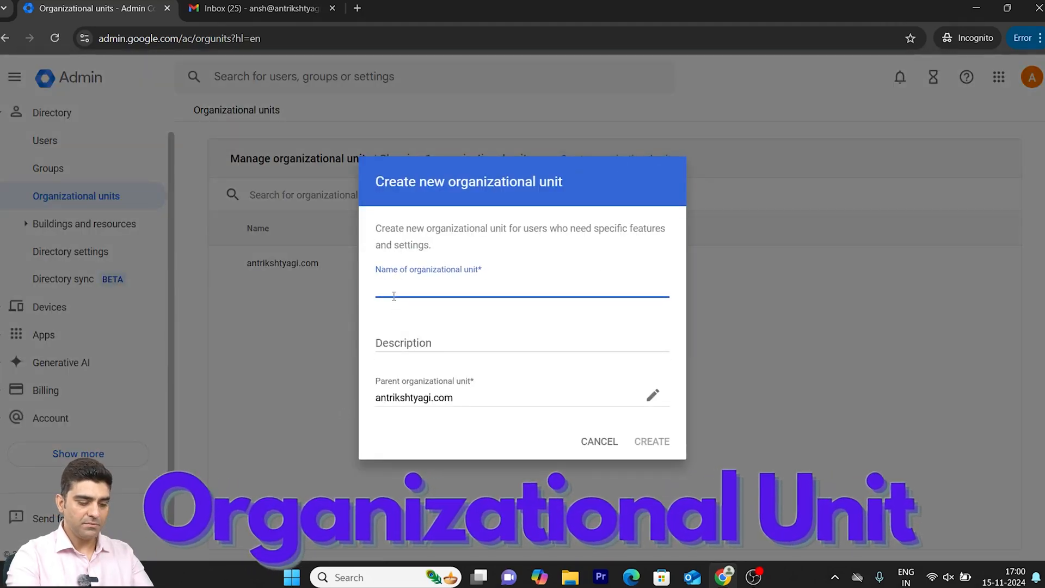
{"action": "type", "text": "IT"}
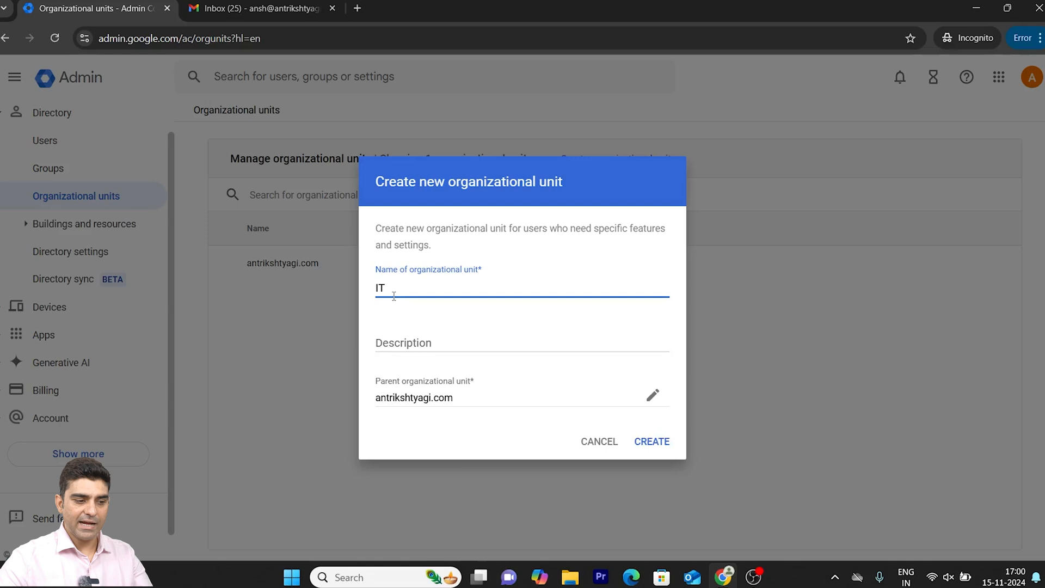
{"action": "left_click", "coordinate": [414, 339]}
{"action": "type", "text": "Ino"}
{"action": "key", "text": "BackSpace"}
{"action": "key", "text": "BackSpace"}
{"action": "key", "text": "BackSpace"}
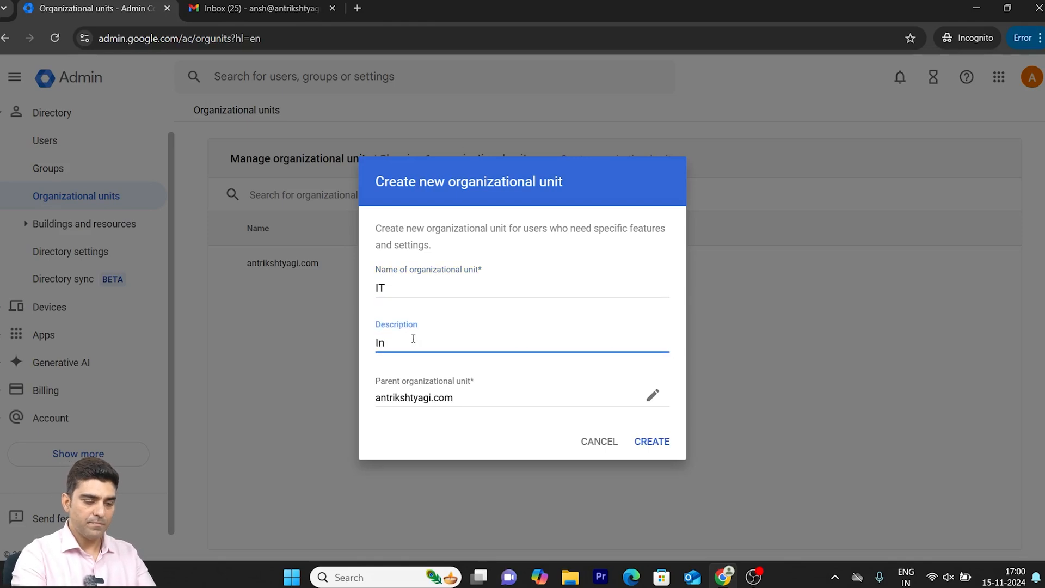
{"action": "type", "text": "IT"}
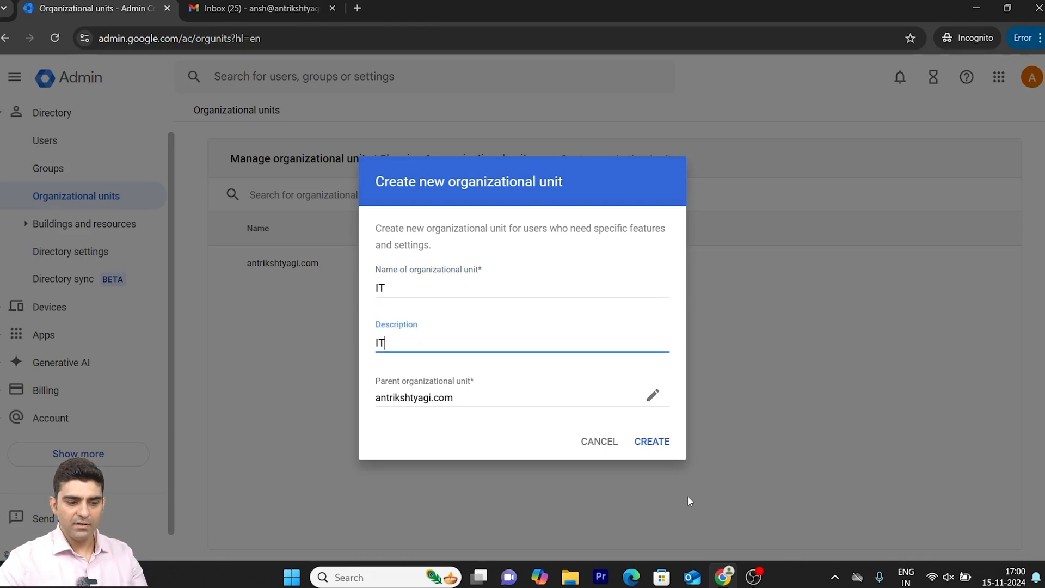
{"action": "left_click", "coordinate": [661, 445]}
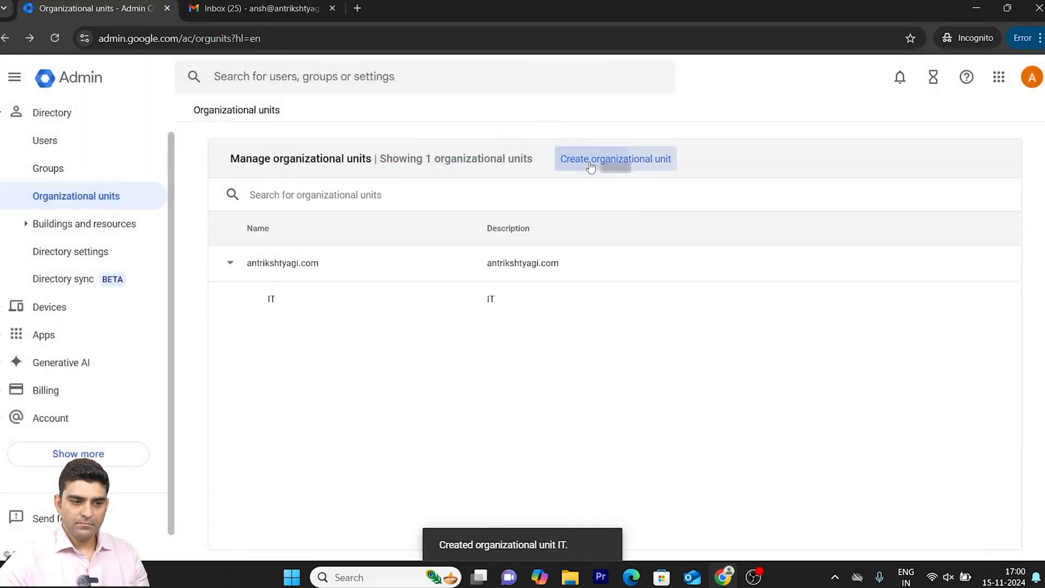
- Create a second organizational unit named Sales with the description Sales under the top-level unit
{"action": "left_click", "coordinate": [591, 166]}
{"action": "type", "text": "SAle"}
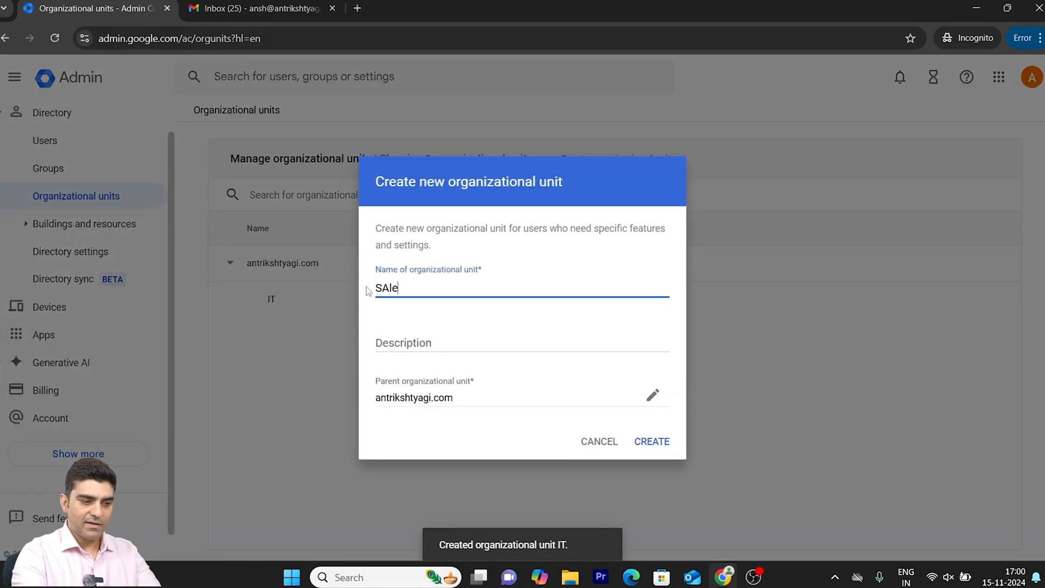
{"action": "key", "text": "BackSpace"}
{"action": "key", "text": "BackSpace"}
{"action": "key", "text": "BackSpace"}
{"action": "type", "text": "ales"}
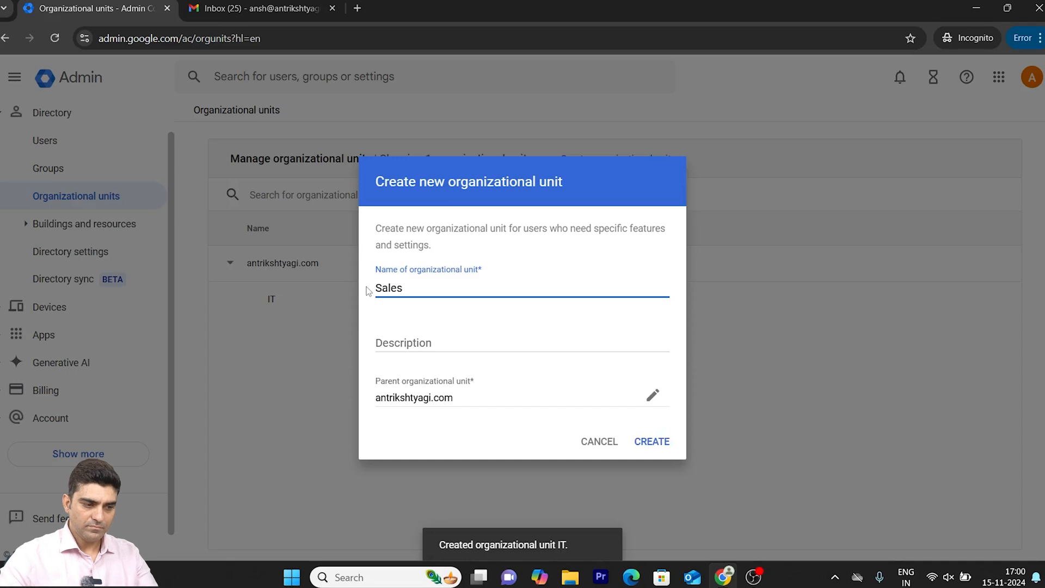
{"action": "left_click", "coordinate": [397, 342]}
{"action": "type", "text": "Sl"}
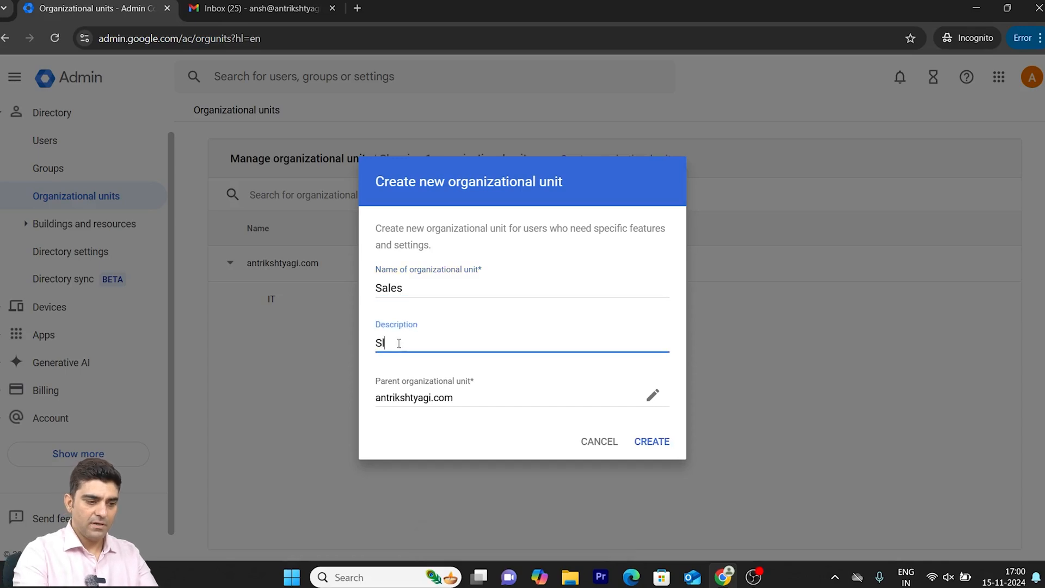
{"action": "key", "text": "BackSpace"}
{"action": "type", "text": "ales"}
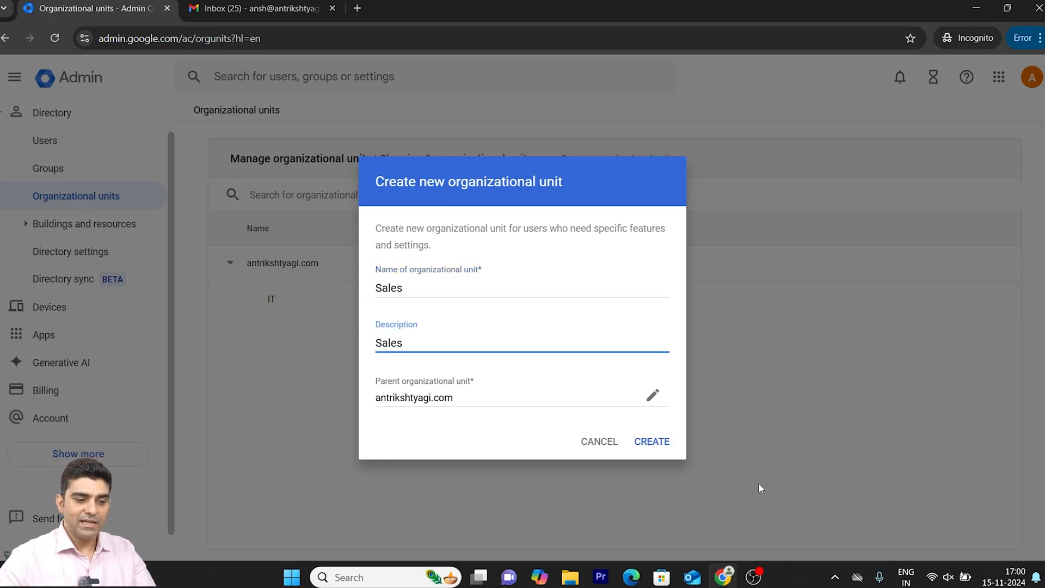
{"action": "left_click", "coordinate": [642, 443]}
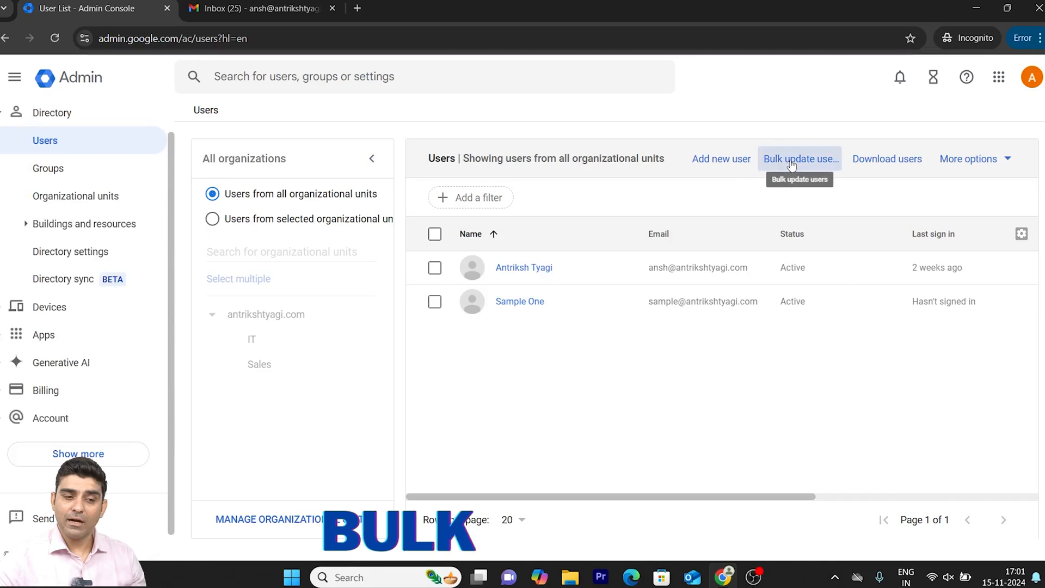
- Examine the bulk update template columns and CSV attachment option from the users list, and cancel without uploading
{"action": "left_click", "coordinate": [791, 161]}
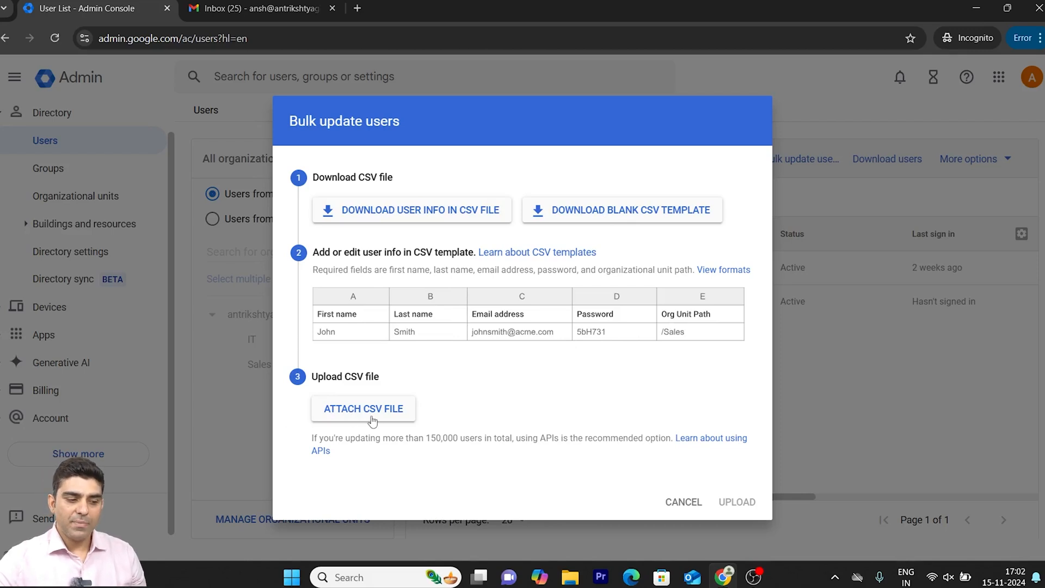
{"action": "left_click", "coordinate": [677, 503]}
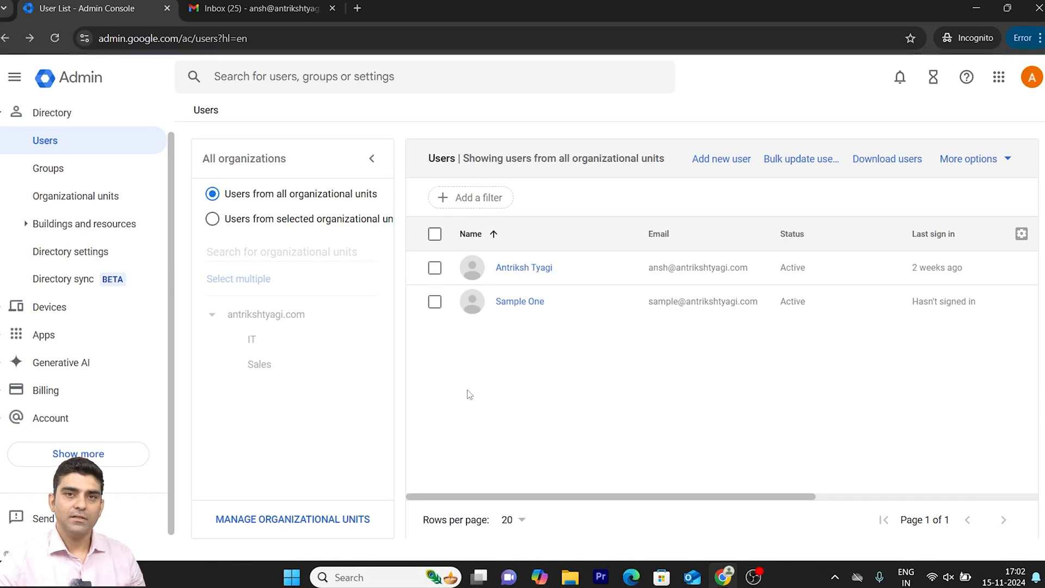
- Filter the users by the top-level organizational unit, view the sample user's details and return to the user list
{"action": "left_click", "coordinate": [266, 314]}
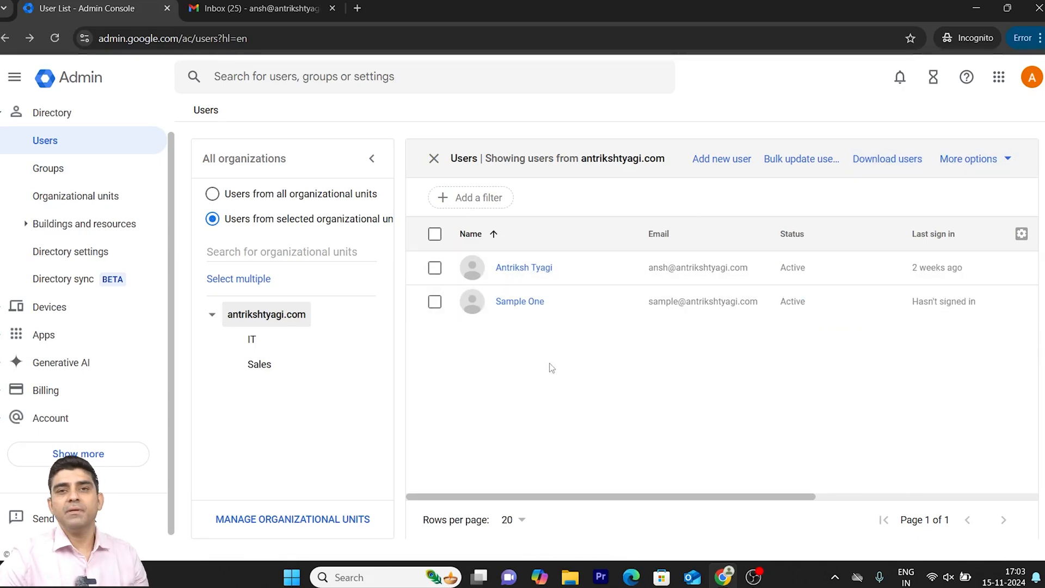
{"action": "left_click", "coordinate": [520, 301]}
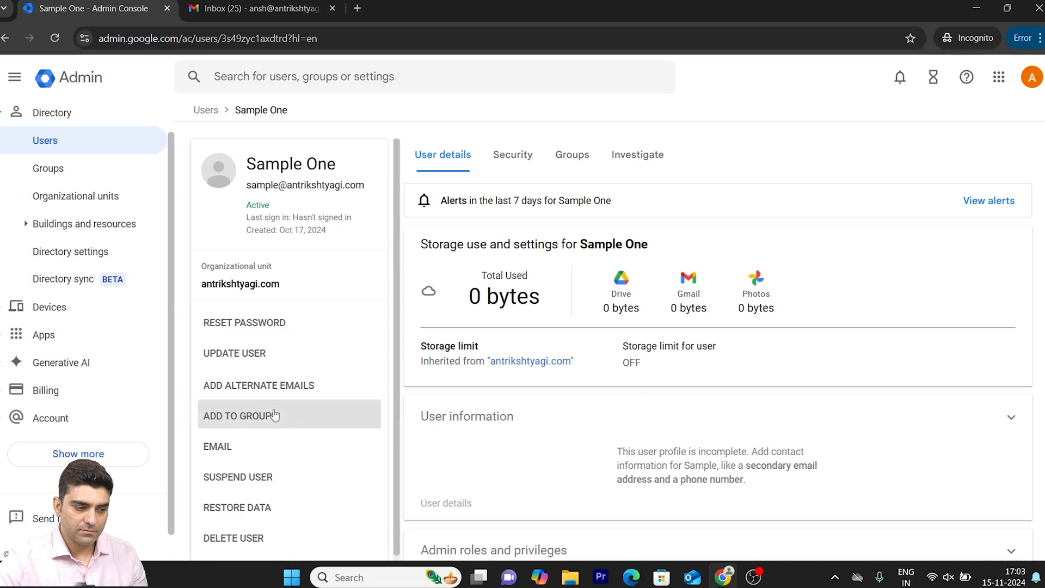
{"action": "left_click", "coordinate": [46, 145]}
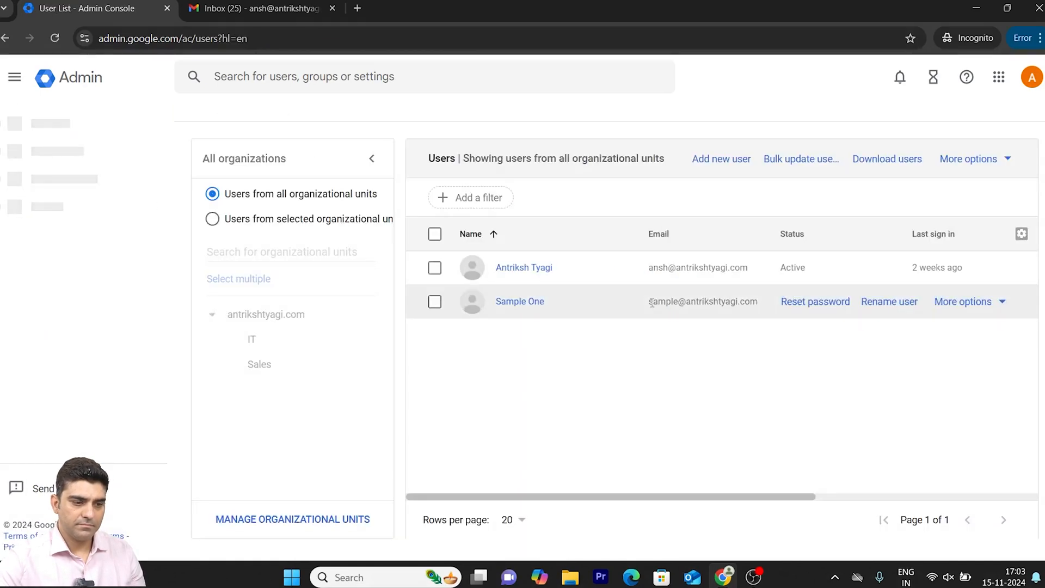
- Change the sample user's first name to New Employee, replace the last name, and save the user update
{"action": "left_click", "coordinate": [886, 312]}
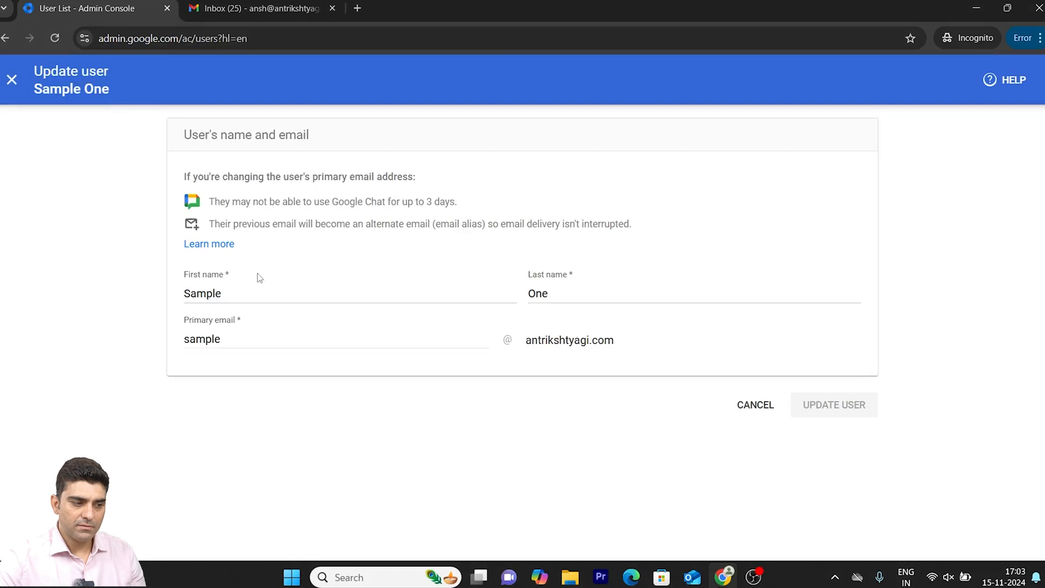
{"action": "left_click_drag", "start_coordinate": [227, 293], "coordinate": [185, 293]}
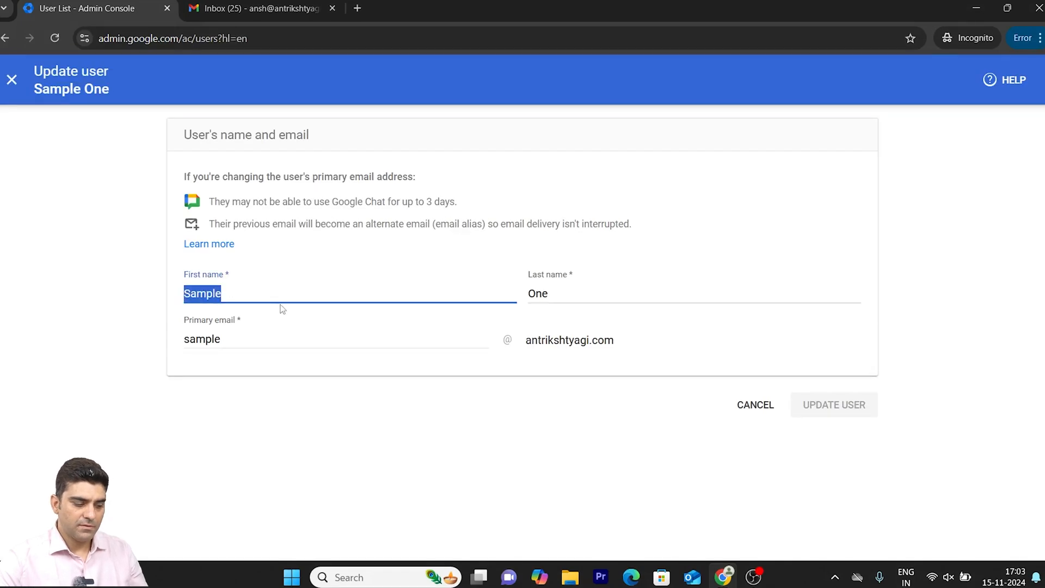
{"action": "type", "text": "New"}
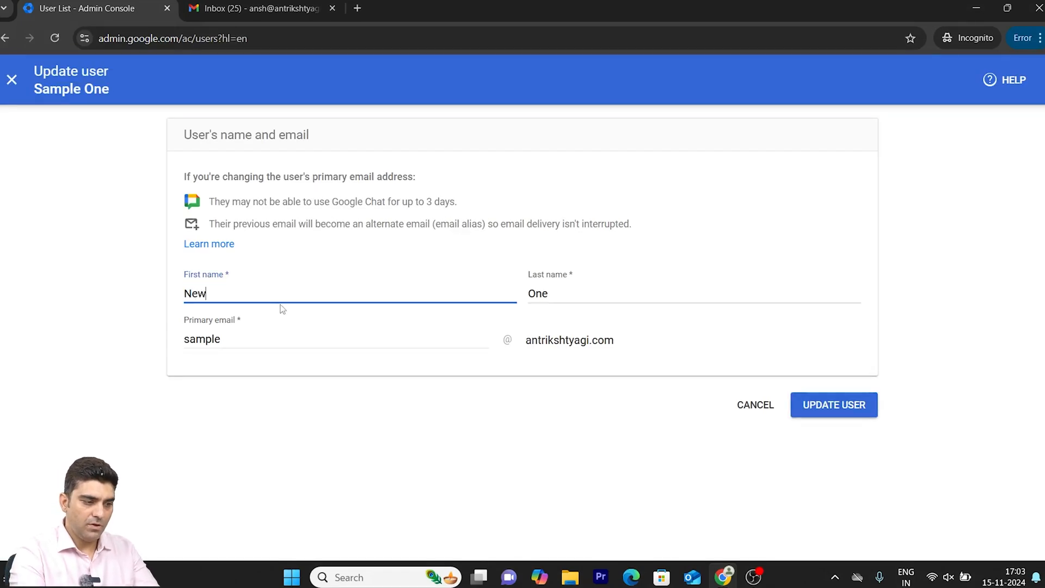
{"action": "type", "text": " Employee"}
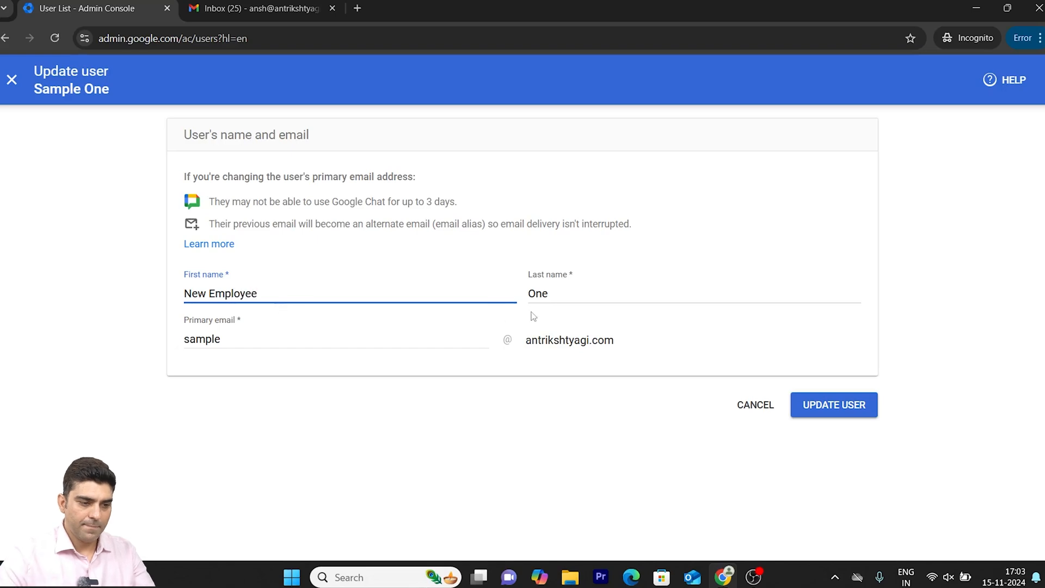
{"action": "left_click", "coordinate": [582, 299]}
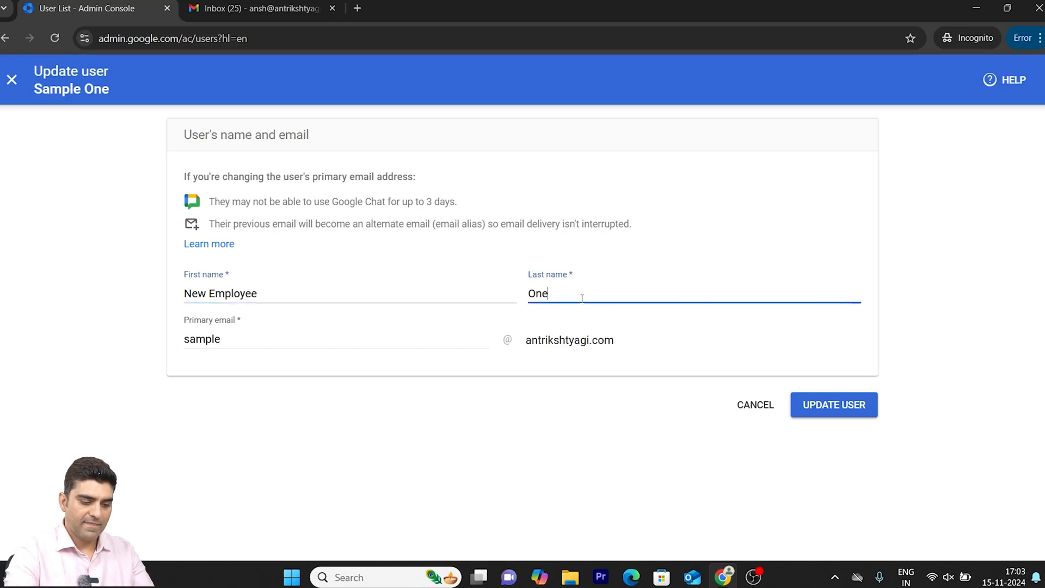
{"action": "key", "text": "BackSpace"}
{"action": "key", "text": "BackSpace"}
{"action": "key", "text": "BackSpace"}
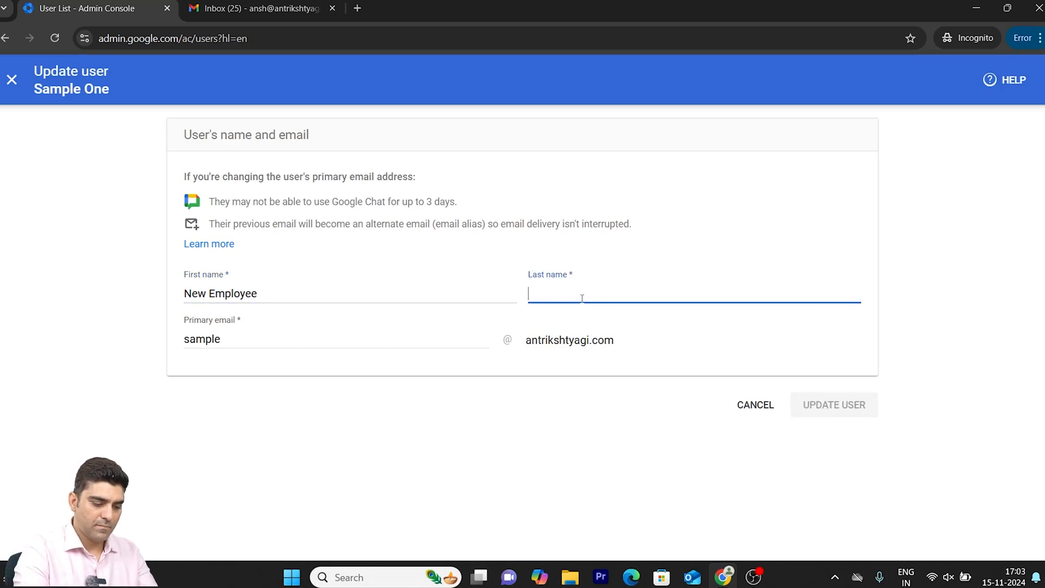
{"action": "type", "text": "Po"}
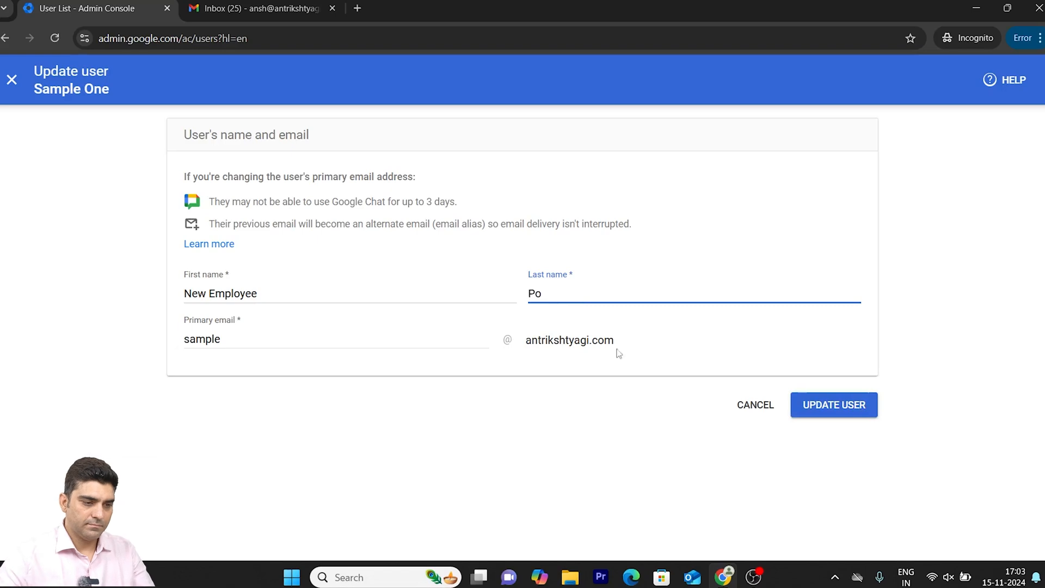
{"action": "left_click", "coordinate": [813, 406]}
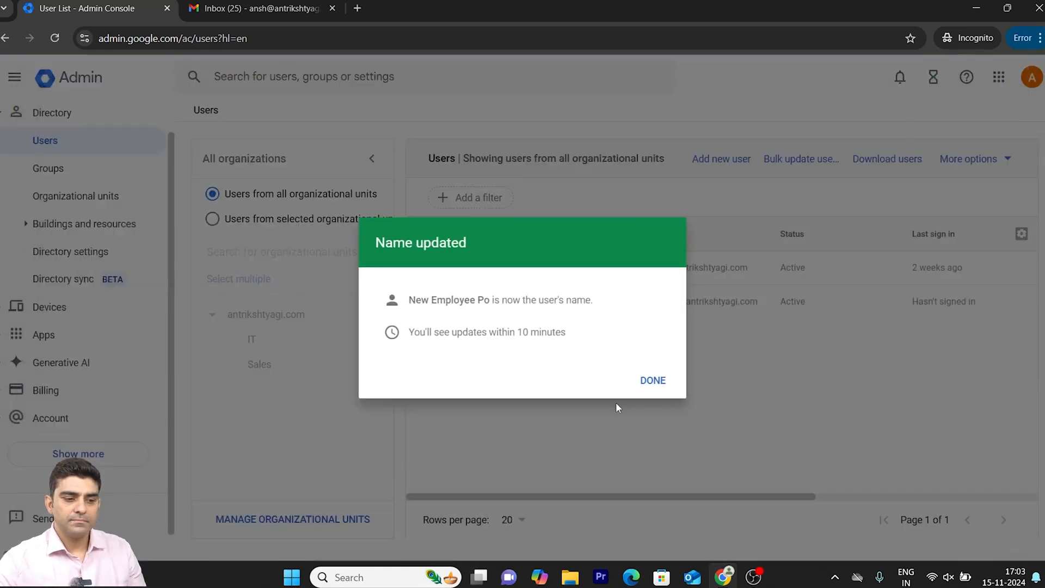
{"action": "left_click", "coordinate": [653, 380]}
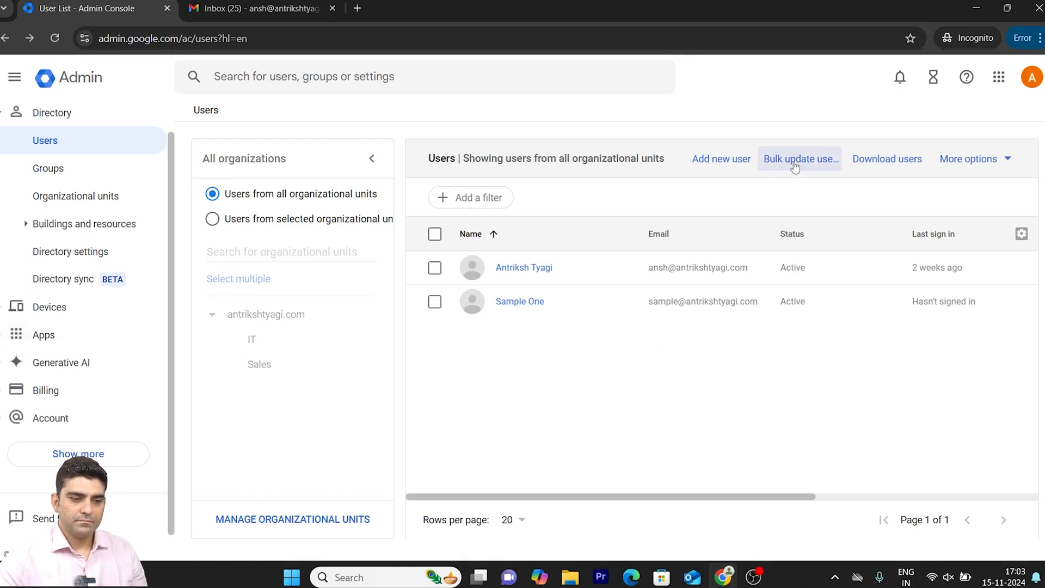
- Open the renamed user's details, examine the password reset options including creating a custom password, and cancel the reset
{"action": "left_click", "coordinate": [519, 301]}
{"action": "left_click", "coordinate": [234, 352]}
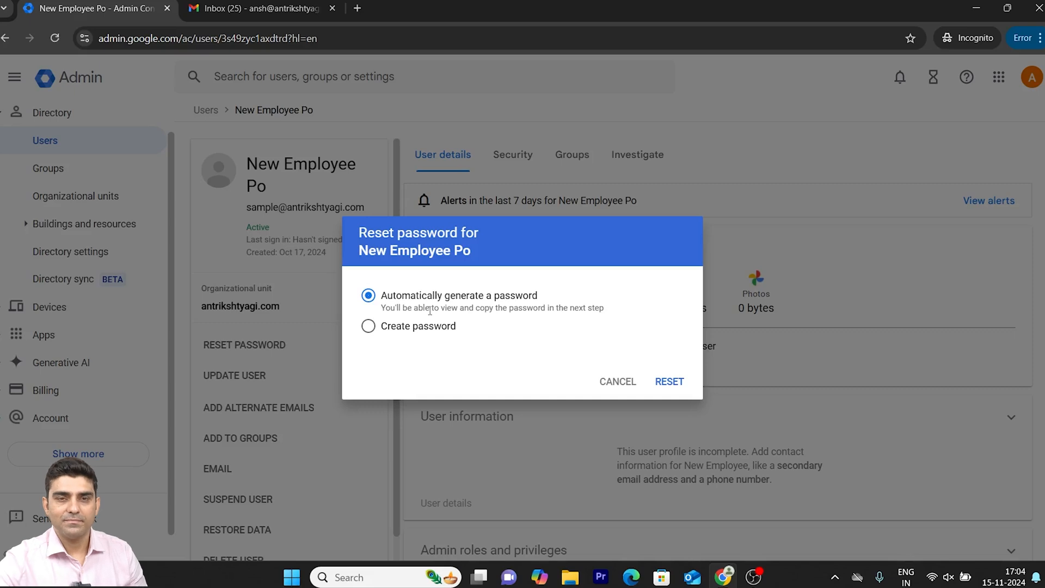
{"action": "left_click", "coordinate": [369, 327]}
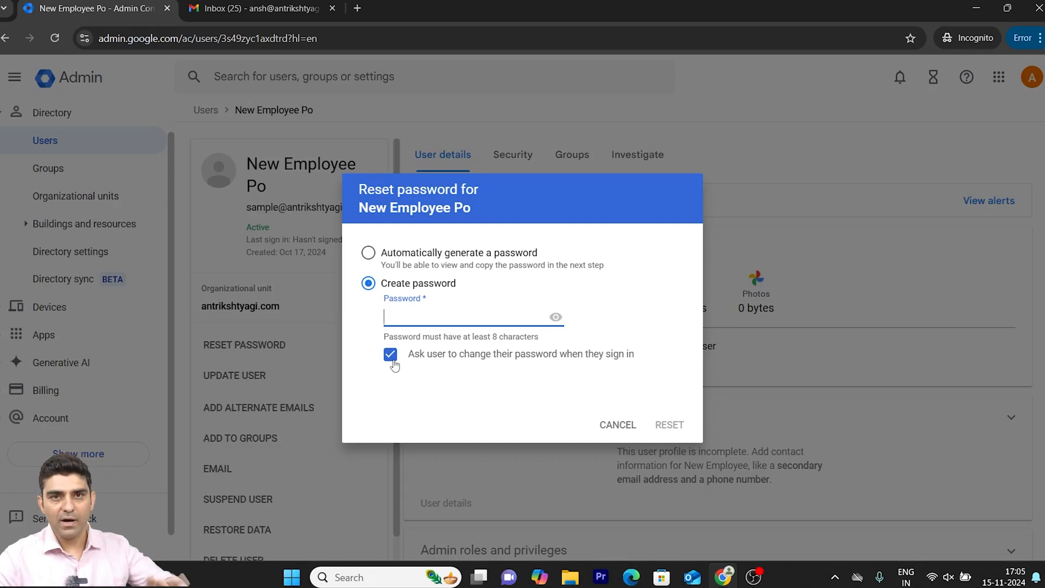
{"action": "left_click", "coordinate": [630, 428]}
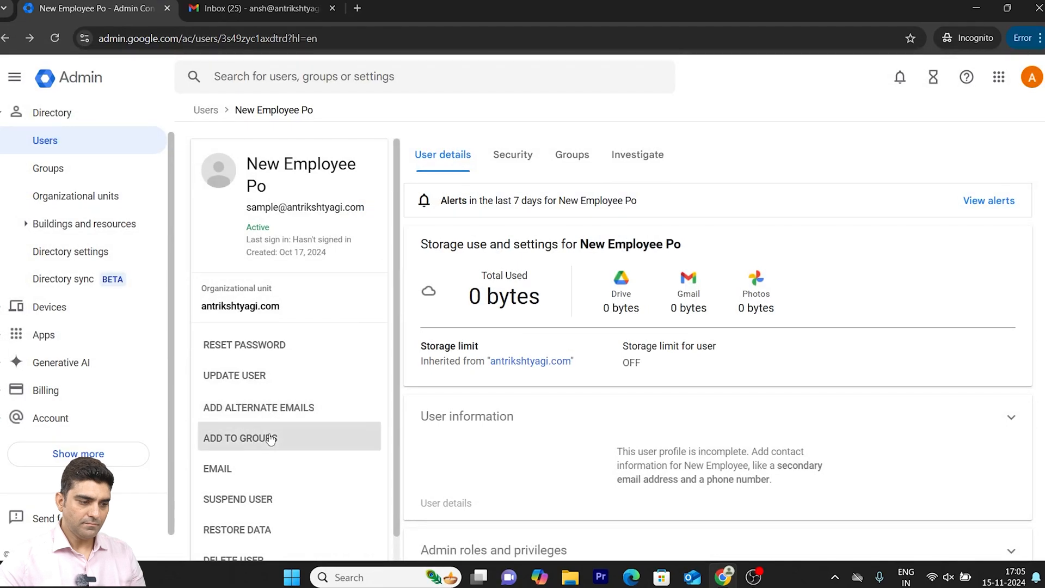
- Restore the renamed user's deleted Gmail data for the date range Nov 11, 2024 to Nov 15, 2024
{"action": "scroll", "coordinate": [266, 441], "scroll_direction": "down", "scroll_amount": 1}
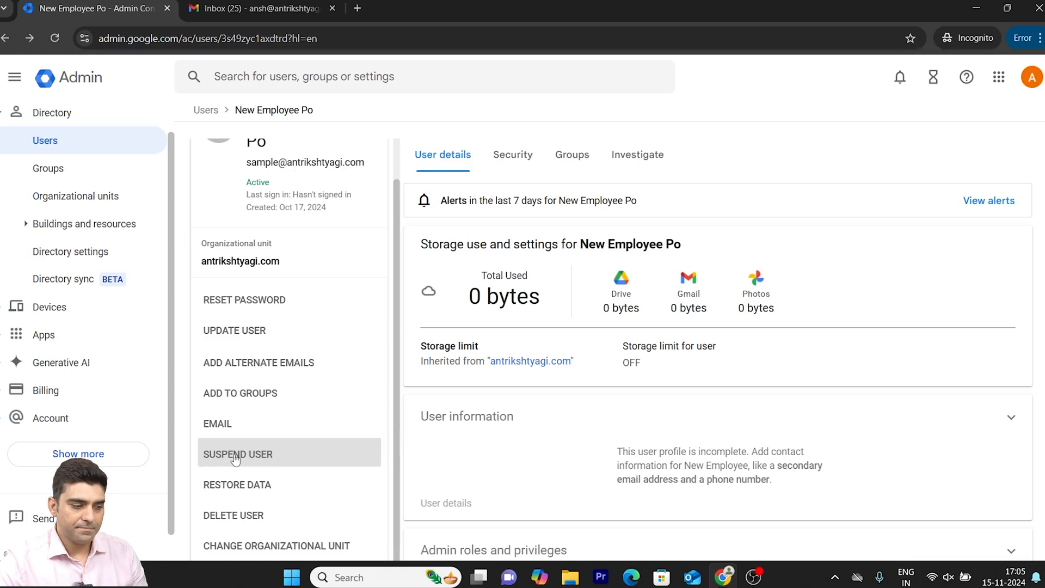
{"action": "left_click", "coordinate": [241, 484]}
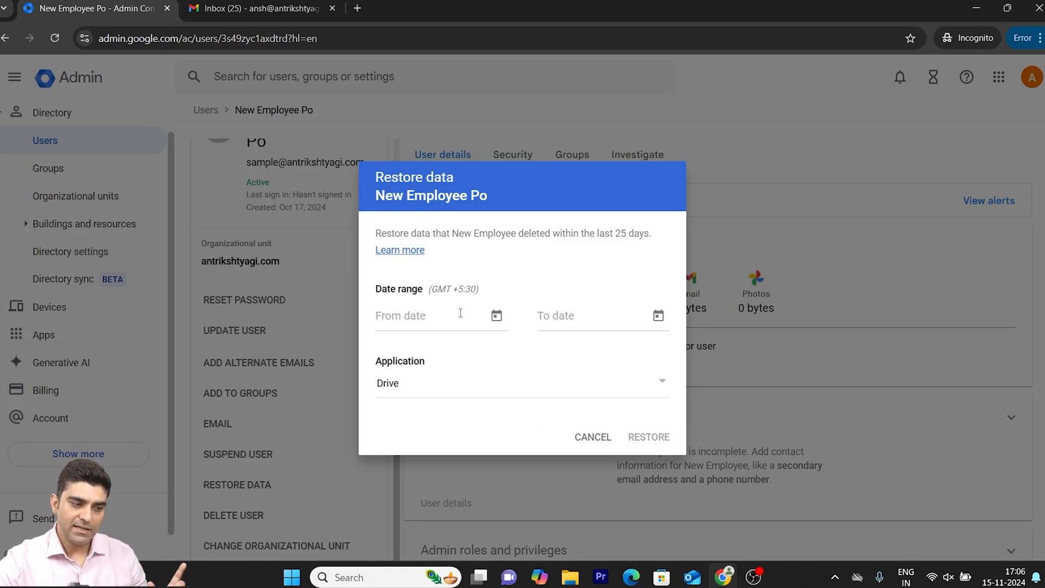
{"action": "left_click", "coordinate": [428, 385]}
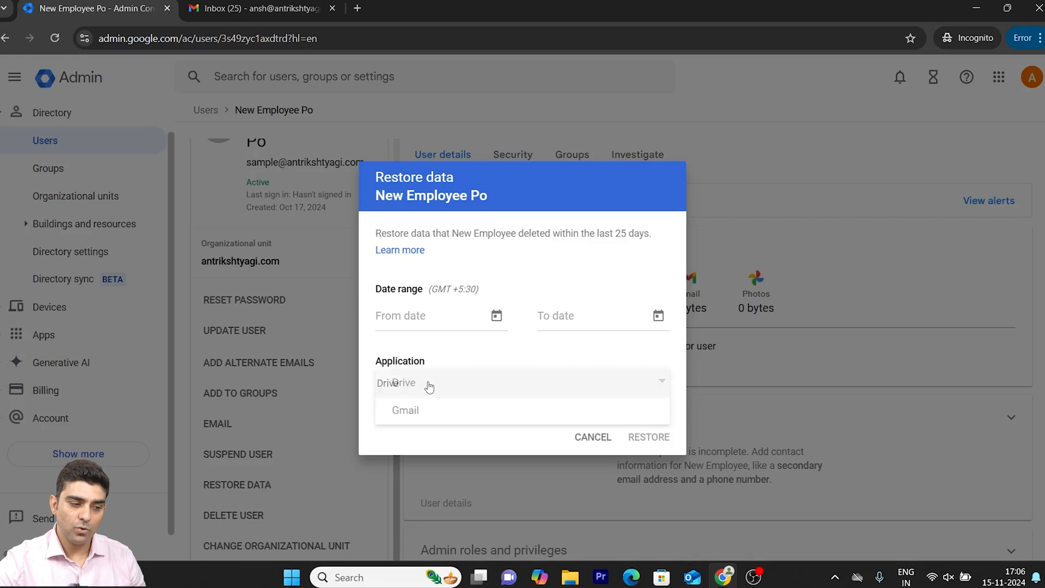
{"action": "left_click", "coordinate": [440, 410]}
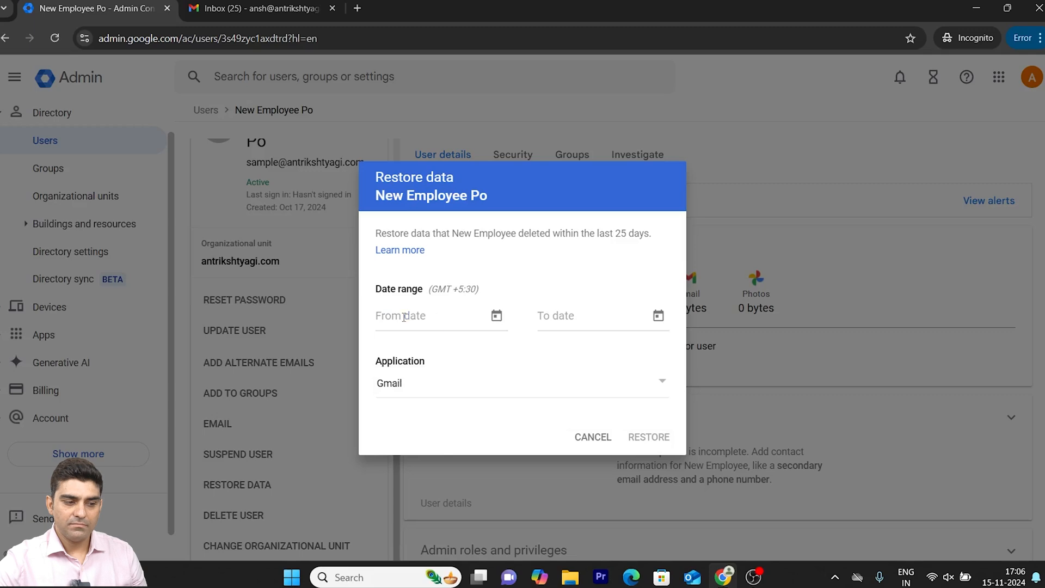
{"action": "left_click", "coordinate": [432, 316]}
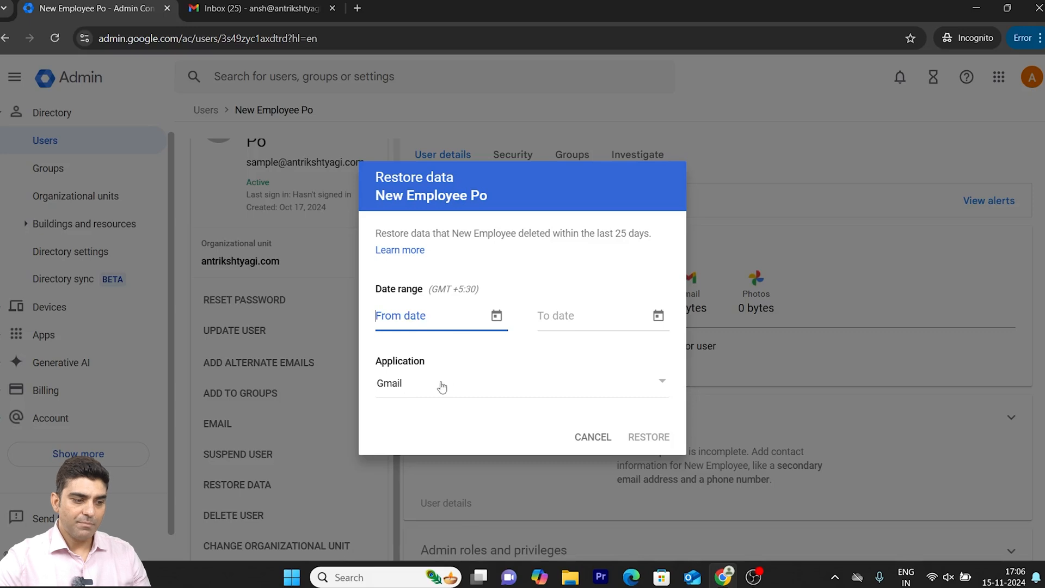
{"action": "left_click", "coordinate": [495, 316]}
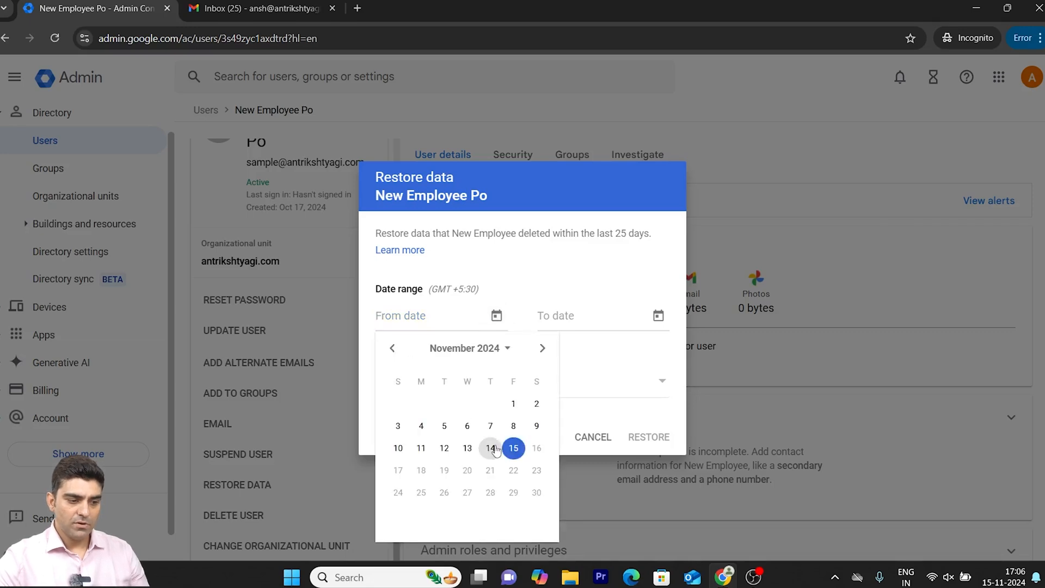
{"action": "left_click", "coordinate": [421, 448]}
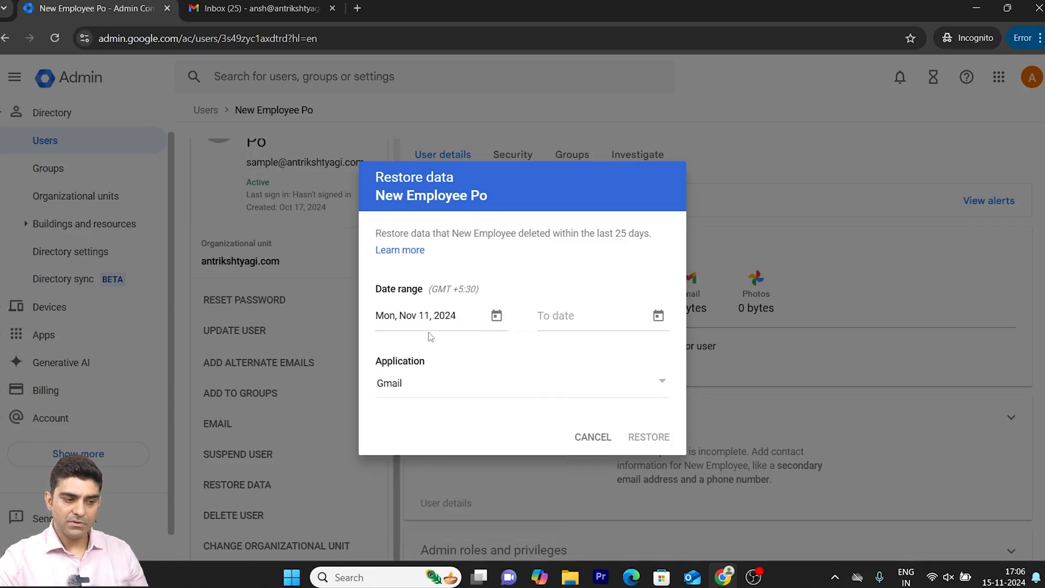
{"action": "left_click", "coordinate": [594, 323]}
{"action": "left_click", "coordinate": [658, 316]}
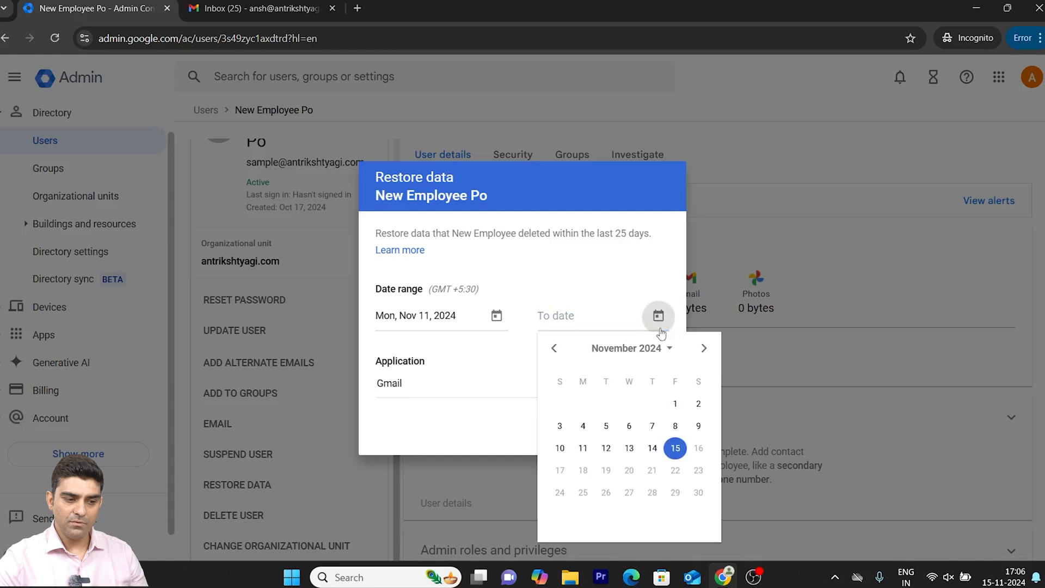
{"action": "left_click", "coordinate": [674, 448]}
{"action": "left_click", "coordinate": [657, 437]}
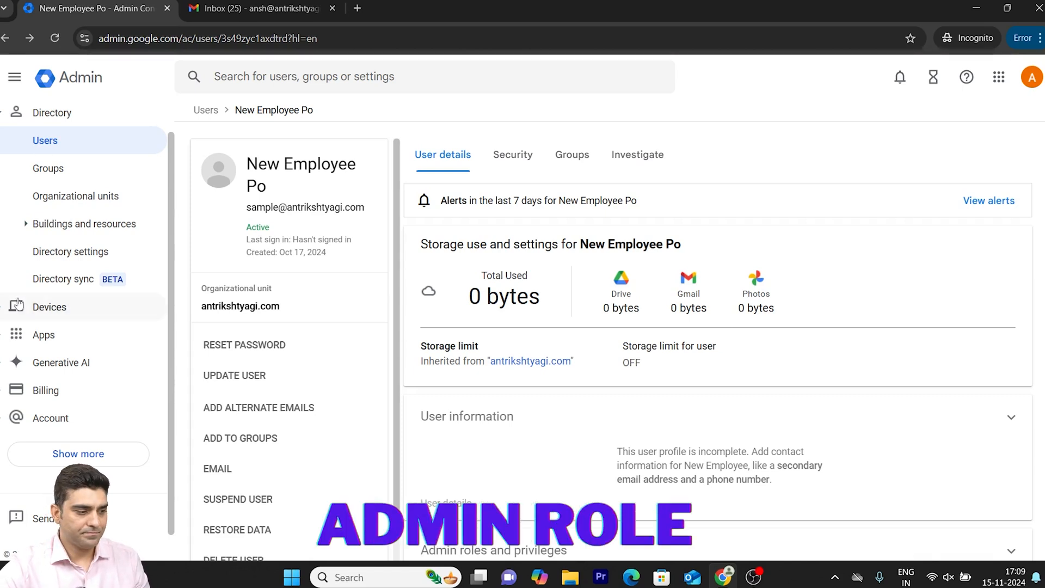
- Open the account's admin roles list, review the available roles, and examine the Super Admin role's privileges
{"action": "left_click", "coordinate": [79, 454]}
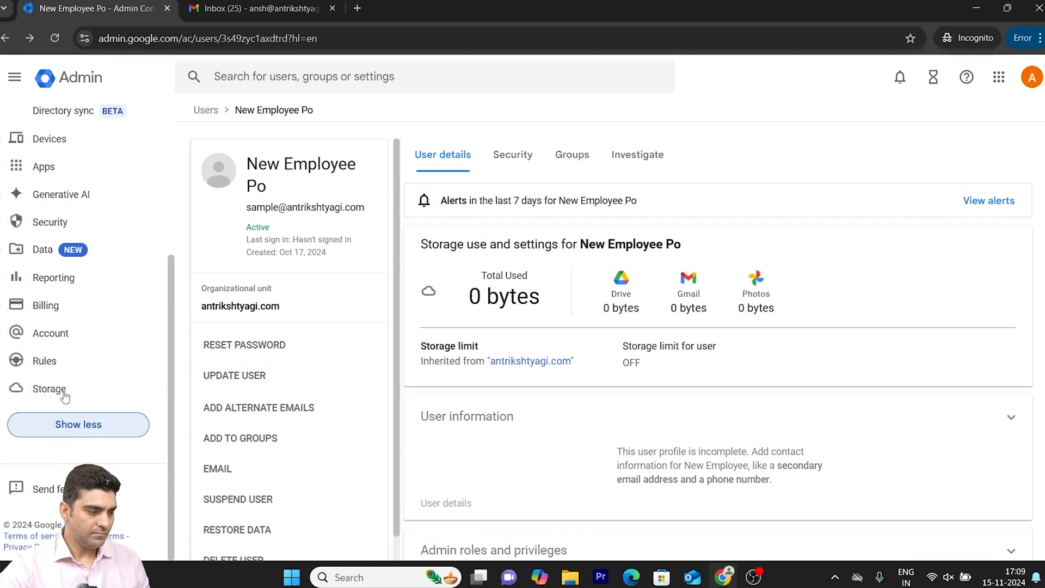
{"action": "left_click", "coordinate": [45, 334]}
{"action": "left_click", "coordinate": [44, 278]}
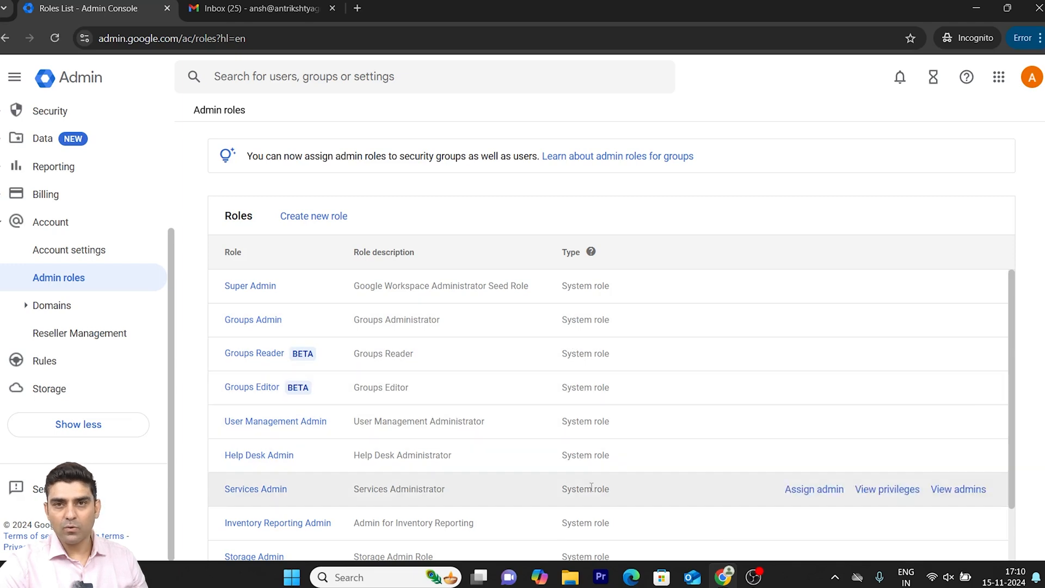
{"action": "scroll", "coordinate": [611, 486], "scroll_direction": "down", "scroll_amount": 1}
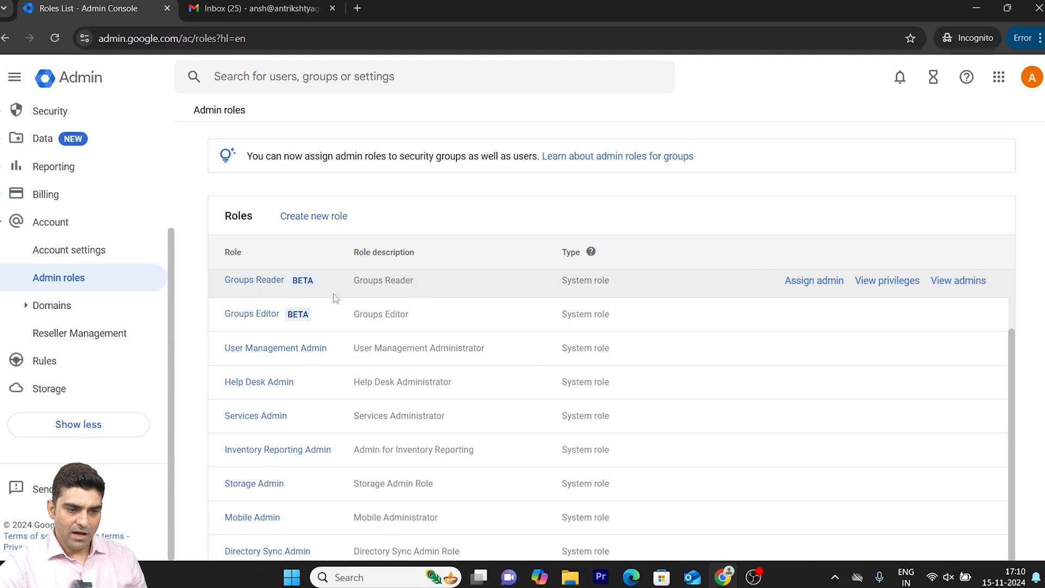
{"action": "scroll", "coordinate": [1004, 348], "scroll_direction": "up", "scroll_amount": 1}
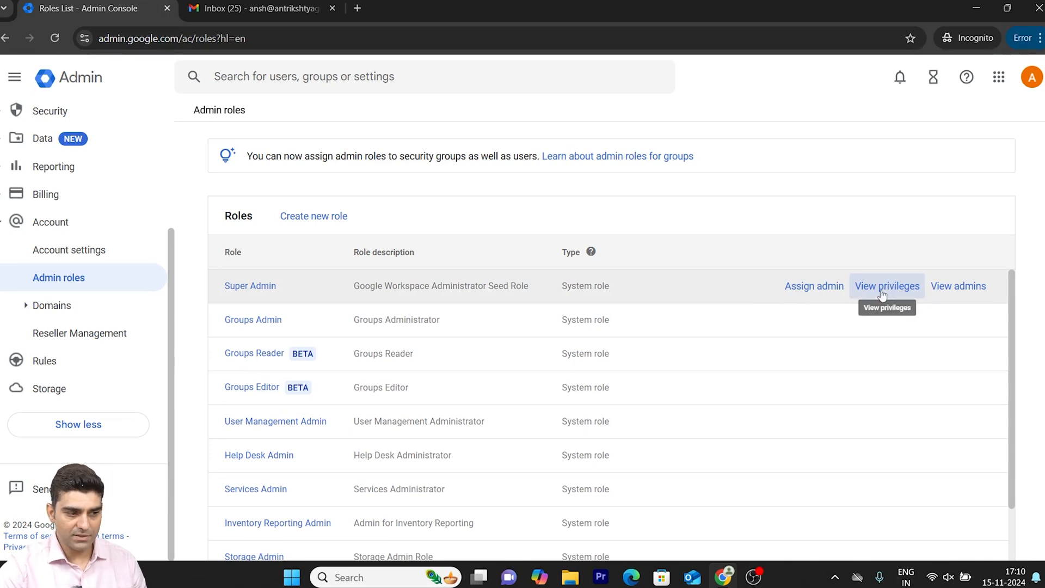
{"action": "left_click", "coordinate": [881, 294]}
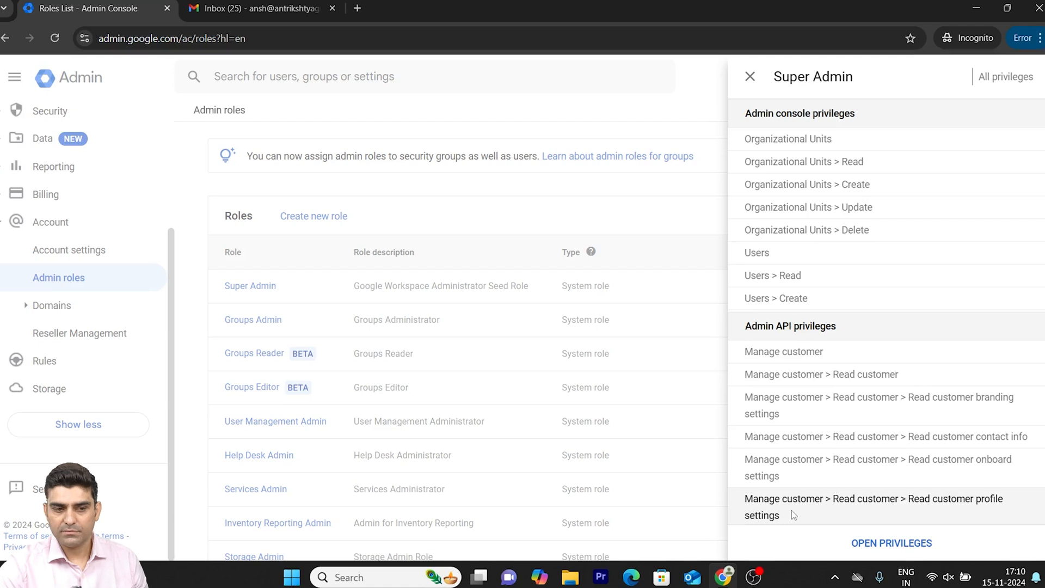
{"action": "left_click", "coordinate": [751, 78]}
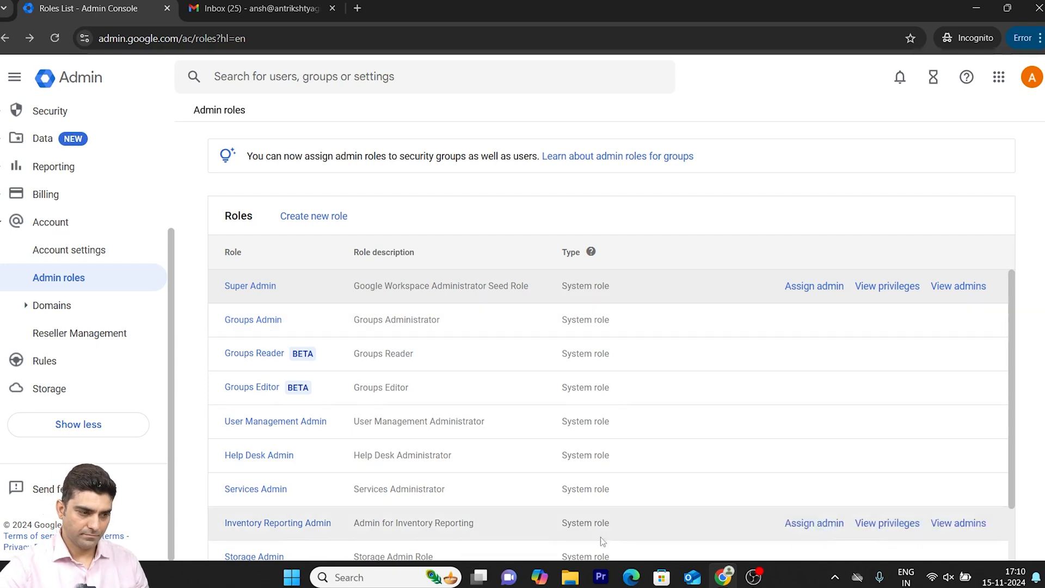
- Start a new admin role named Custom 12 with the description 12 and continue to privilege selection
{"action": "left_click", "coordinate": [297, 217]}
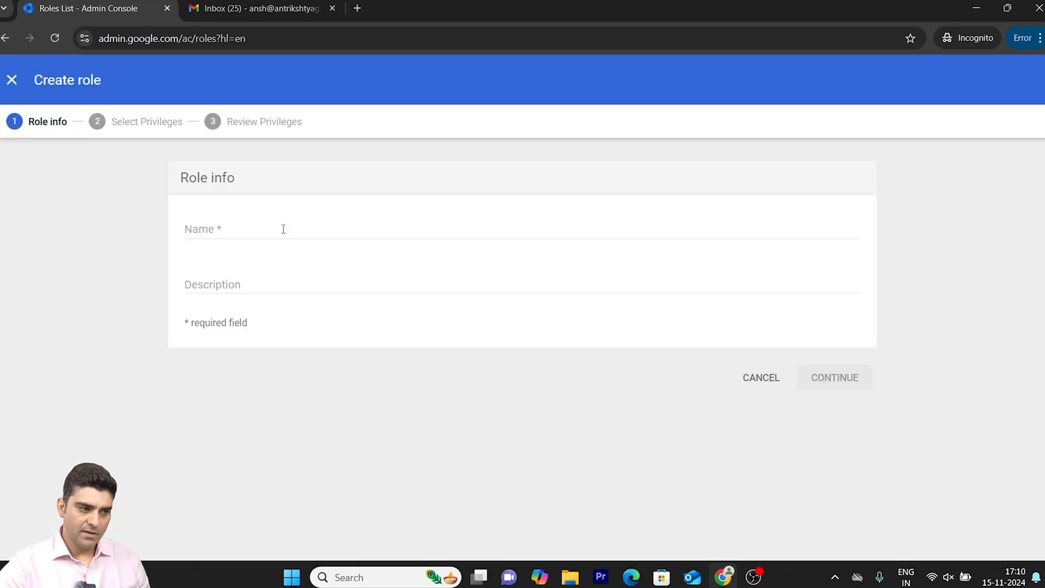
{"action": "left_click", "coordinate": [199, 226]}
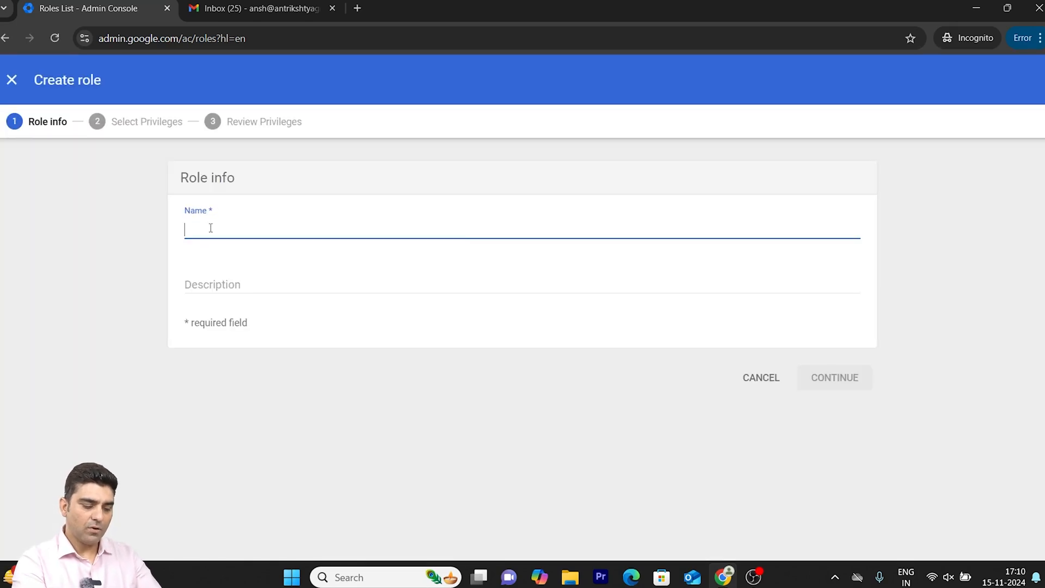
{"action": "type", "text": "Cusotm"}
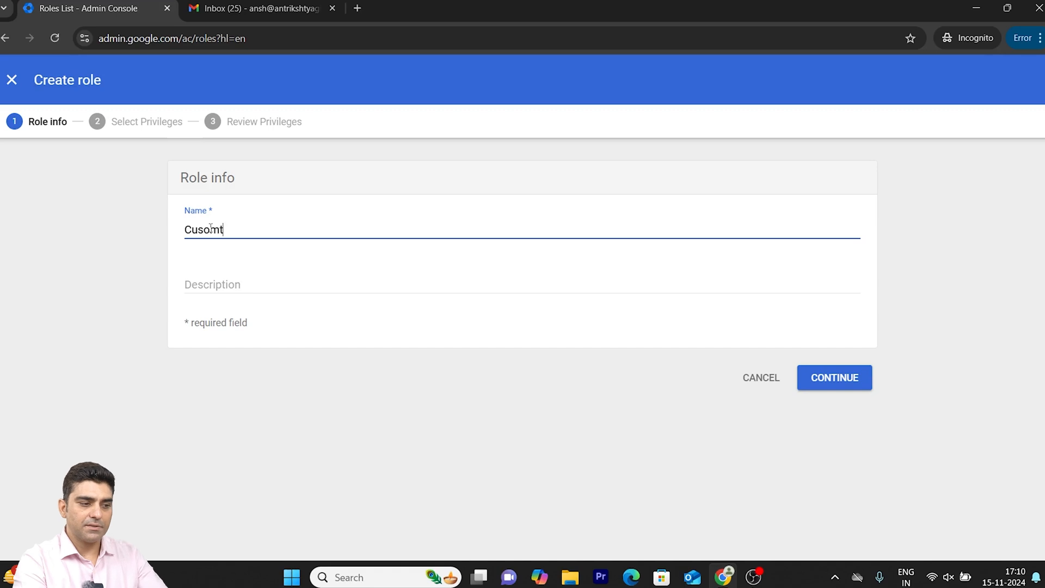
{"action": "key", "text": "BackSpace"}
{"action": "key", "text": "BackSpace"}
{"action": "key", "text": "BackSpace"}
{"action": "type", "text": "tom 12"}
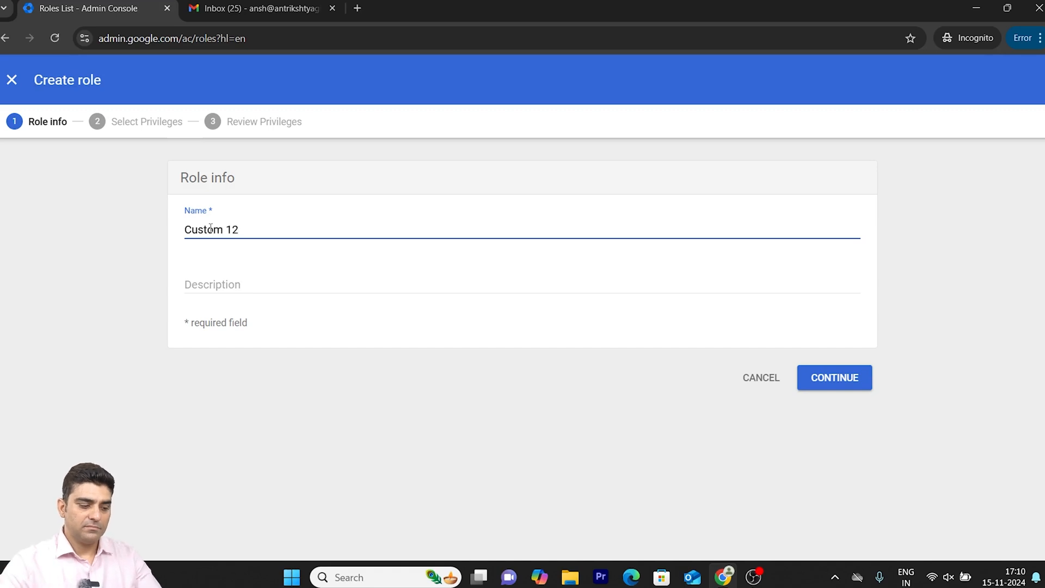
{"action": "left_click", "coordinate": [199, 267]}
{"action": "type", "text": "12"}
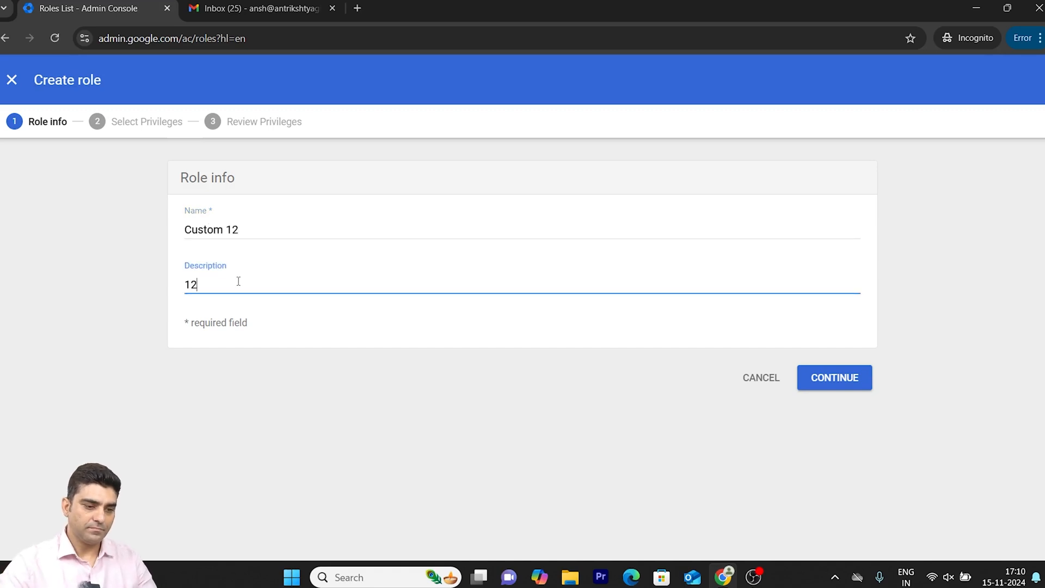
{"action": "left_click", "coordinate": [858, 384]}
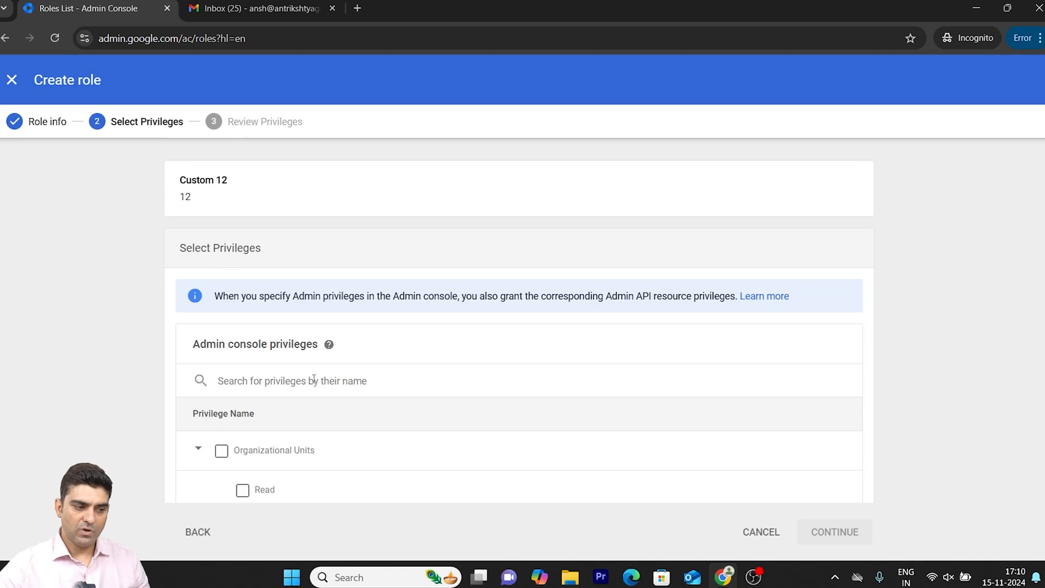
- Grant the new role the full Organizational Units privilege, covering Read, Create, Update and Delete
{"action": "scroll", "coordinate": [314, 379], "scroll_direction": "down", "scroll_amount": 5}
{"action": "scroll", "coordinate": [314, 379], "scroll_direction": "up", "scroll_amount": 3}
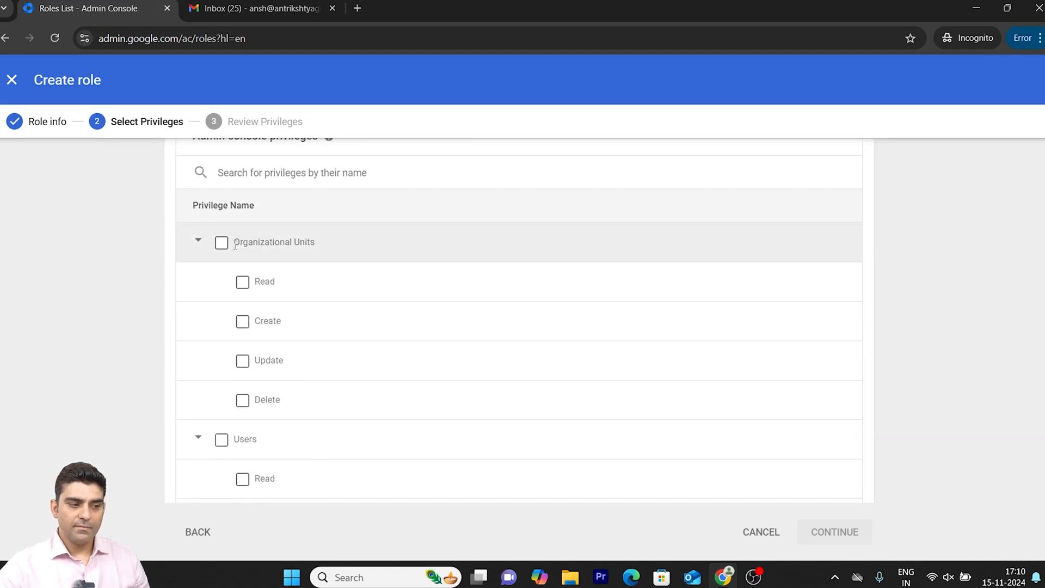
{"action": "left_click", "coordinate": [221, 246]}
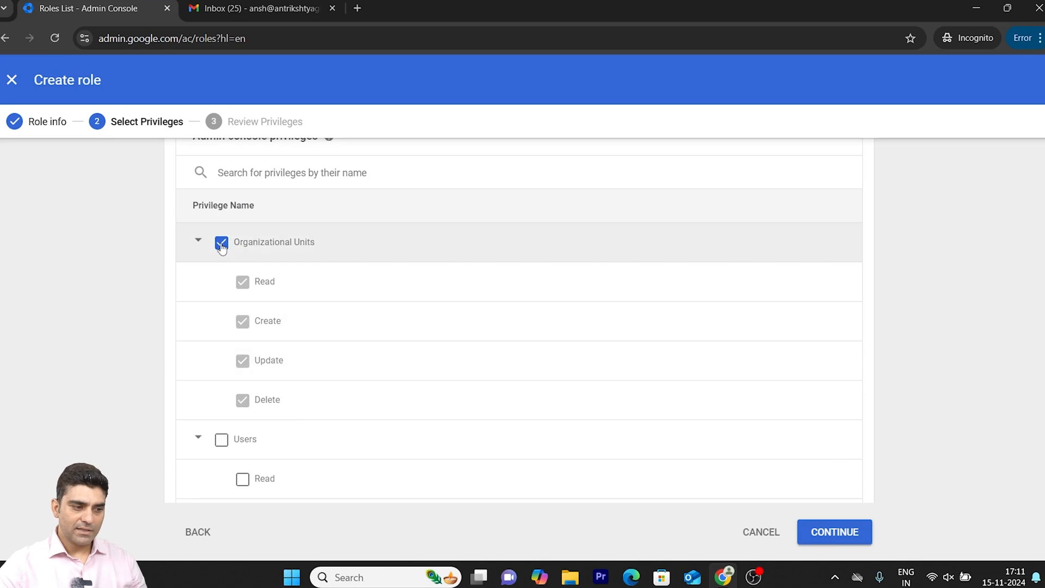
- Replace the new role's full Organizational Units privilege with only the Read and Update privileges
{"action": "left_click", "coordinate": [221, 243]}
{"action": "left_click", "coordinate": [242, 282]}
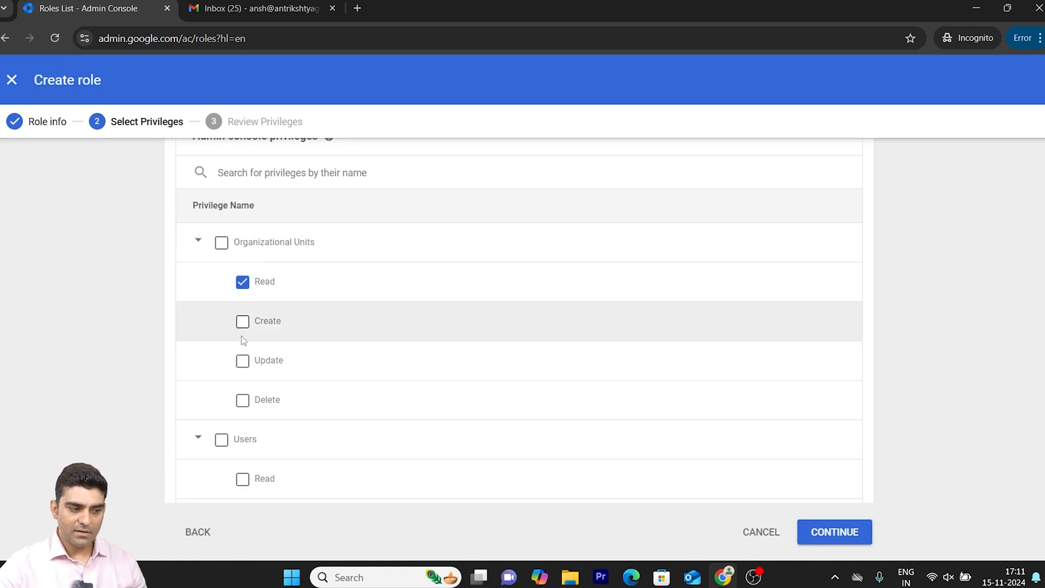
{"action": "left_click", "coordinate": [242, 361]}
- Select the Read and Update privileges under Users, then cancel creating the role
{"action": "scroll", "coordinate": [569, 455], "scroll_direction": "down", "scroll_amount": 3}
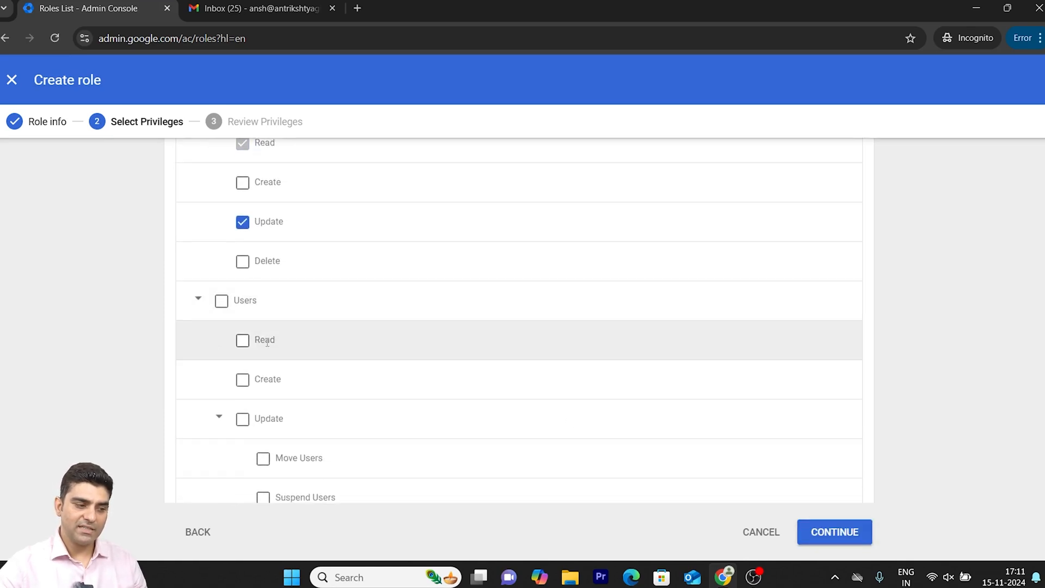
{"action": "left_click", "coordinate": [242, 340]}
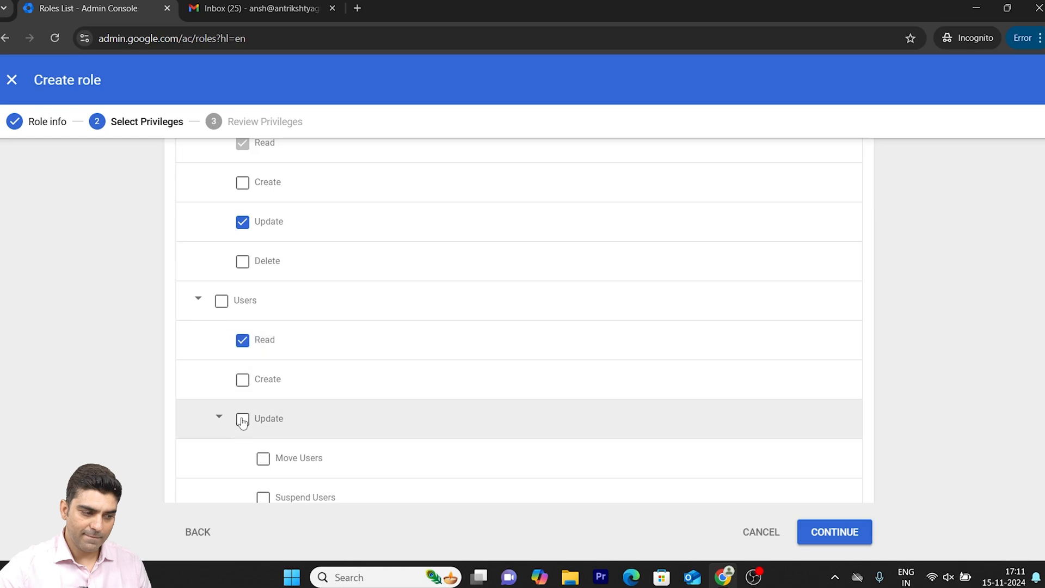
{"action": "left_click", "coordinate": [242, 418]}
{"action": "scroll", "coordinate": [424, 438], "scroll_direction": "down", "scroll_amount": 5}
{"action": "scroll", "coordinate": [424, 440], "scroll_direction": "down", "scroll_amount": 4}
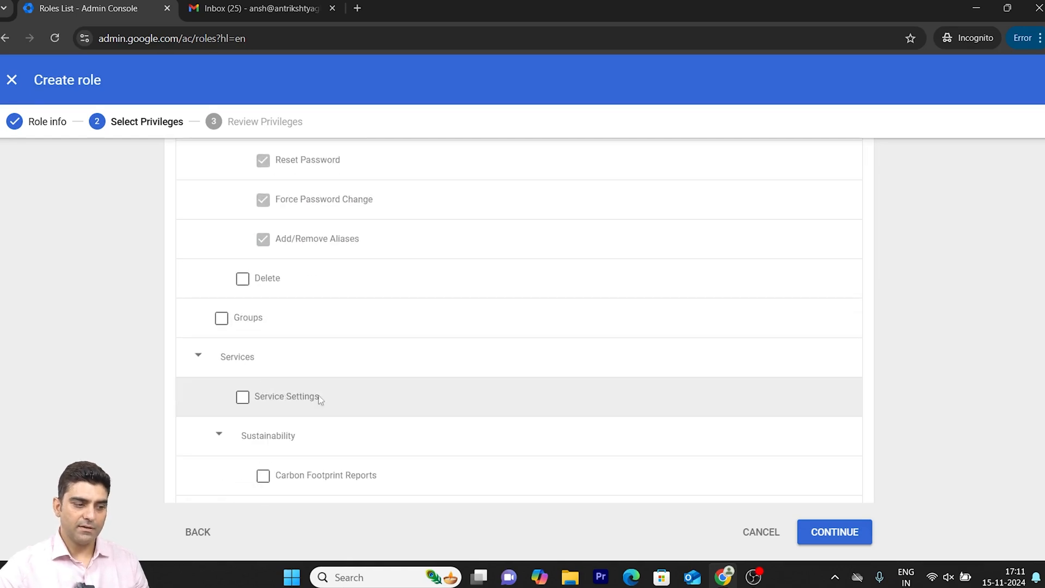
{"action": "scroll", "coordinate": [628, 501], "scroll_direction": "up", "scroll_amount": 8}
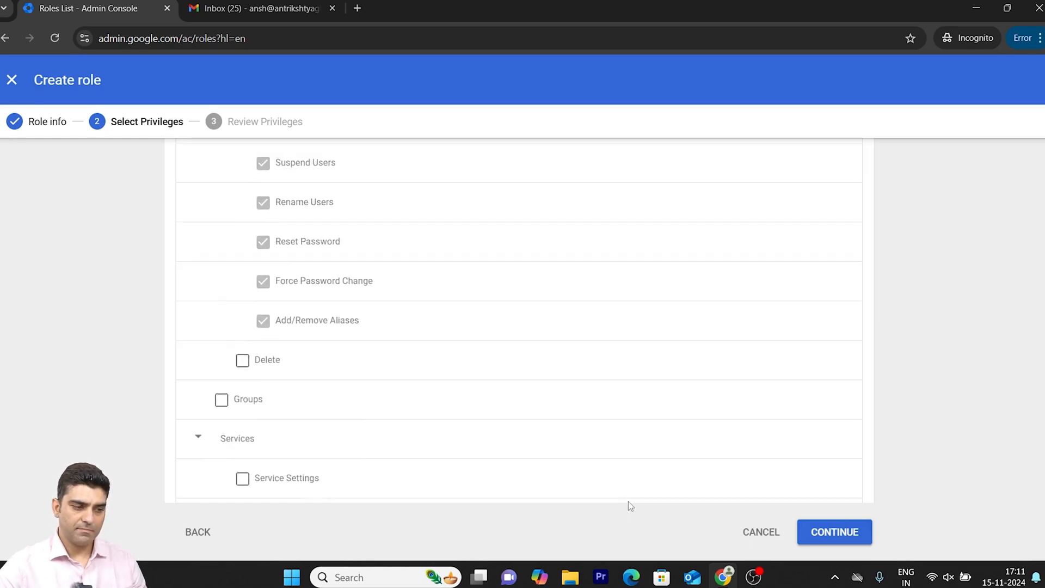
{"action": "scroll", "coordinate": [628, 501], "scroll_direction": "down", "scroll_amount": 1}
{"action": "left_click", "coordinate": [758, 532]}
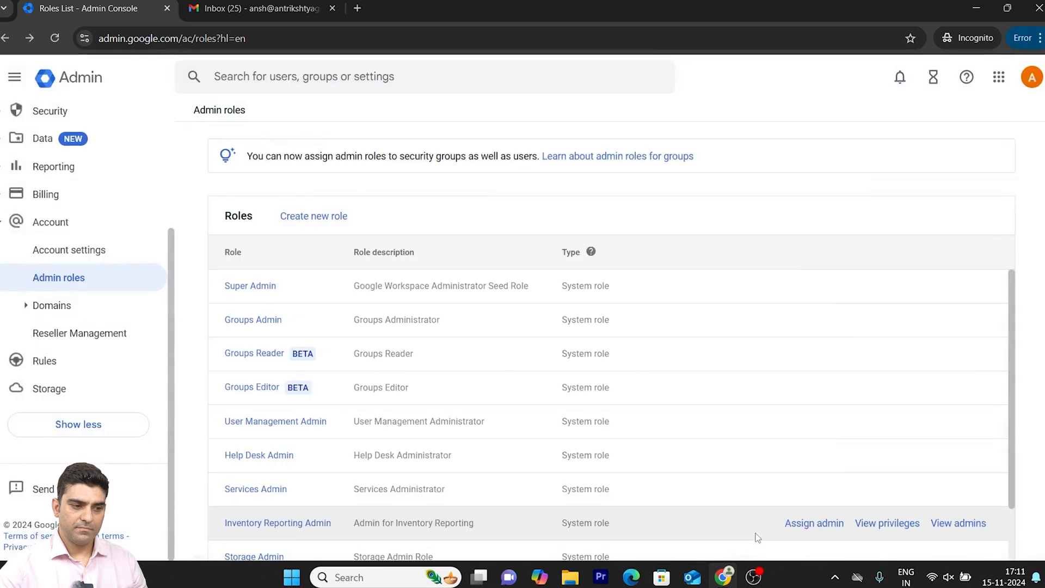
{"action": "scroll", "coordinate": [455, 416], "scroll_direction": "down", "scroll_amount": 1}
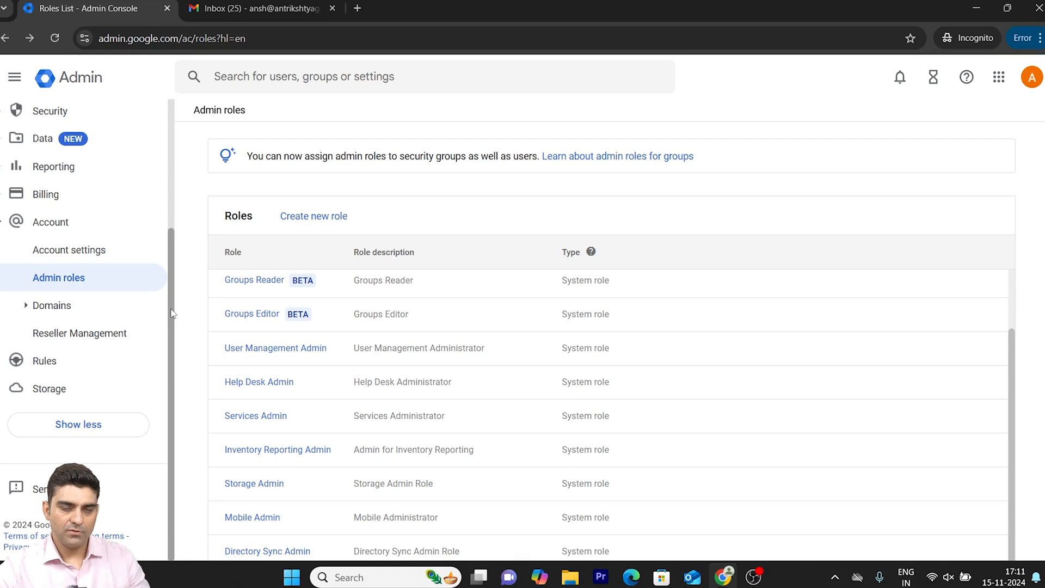
{"action": "scroll", "coordinate": [182, 341], "scroll_direction": "down", "scroll_amount": 1}
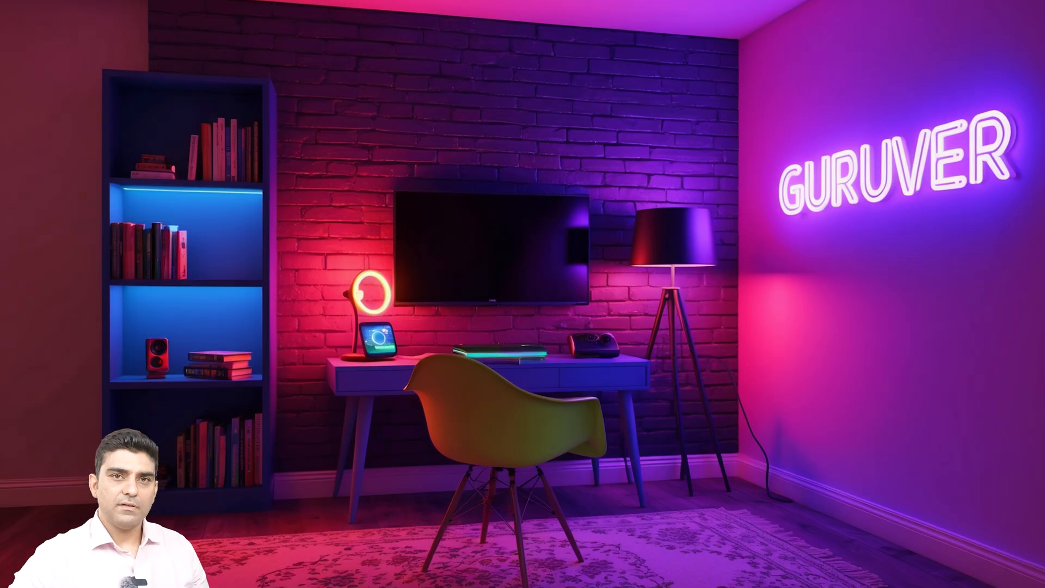
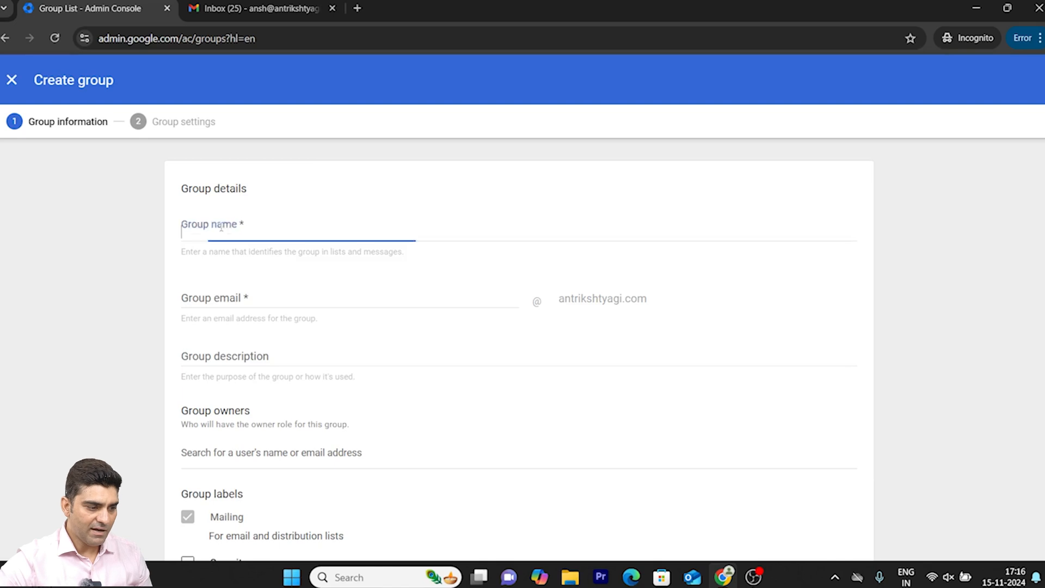
{"action": "left_click", "coordinate": [221, 294]}
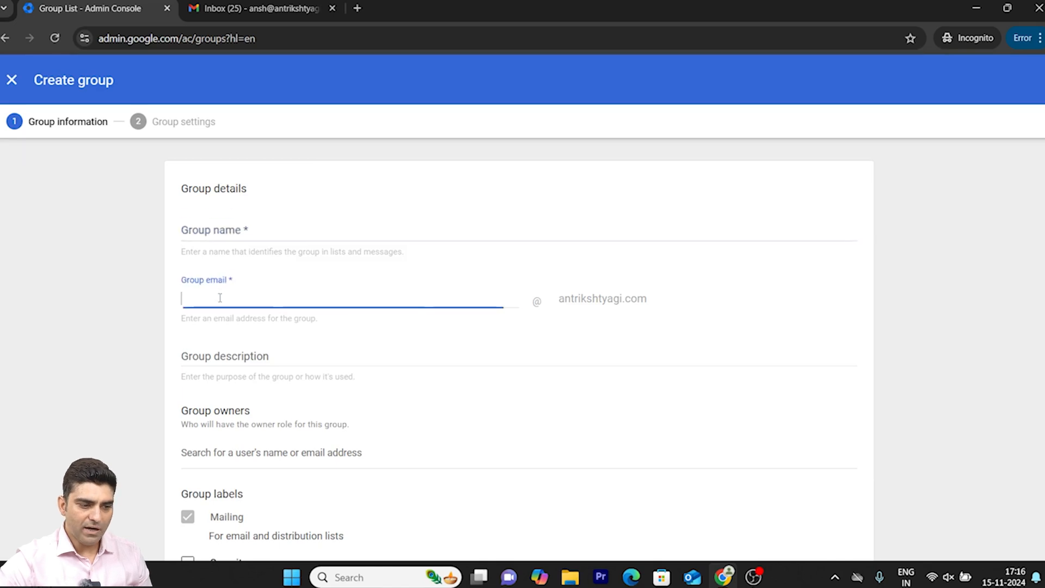
{"action": "left_click", "coordinate": [222, 357]}
{"action": "left_click", "coordinate": [255, 450]}
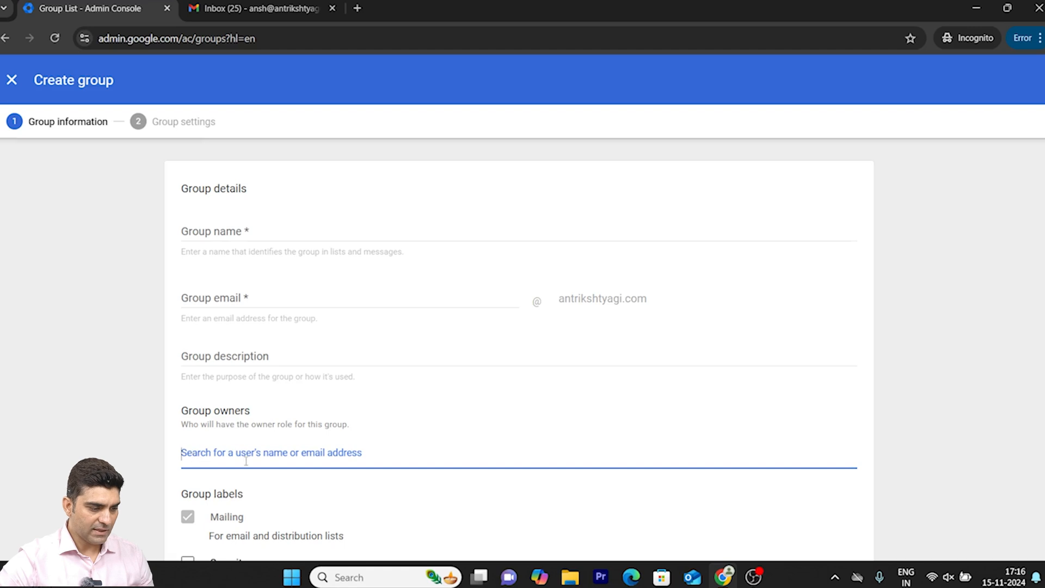
{"action": "scroll", "coordinate": [378, 469], "scroll_direction": "down", "scroll_amount": 3}
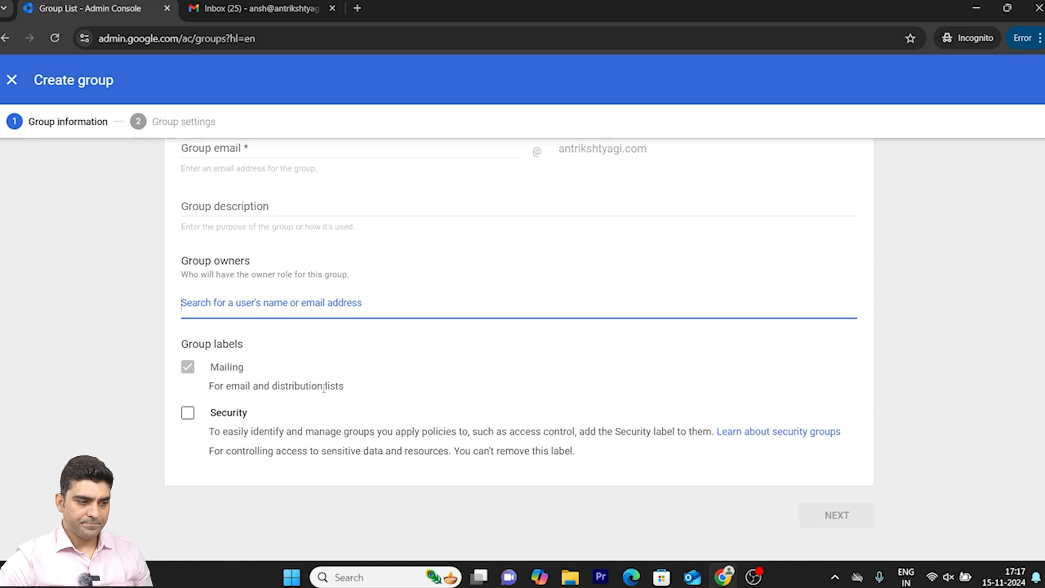
{"action": "scroll", "coordinate": [348, 390], "scroll_direction": "up", "scroll_amount": 3}
- Fill in the new group's details with test as its name, email prefix and description
{"action": "left_click", "coordinate": [248, 234]}
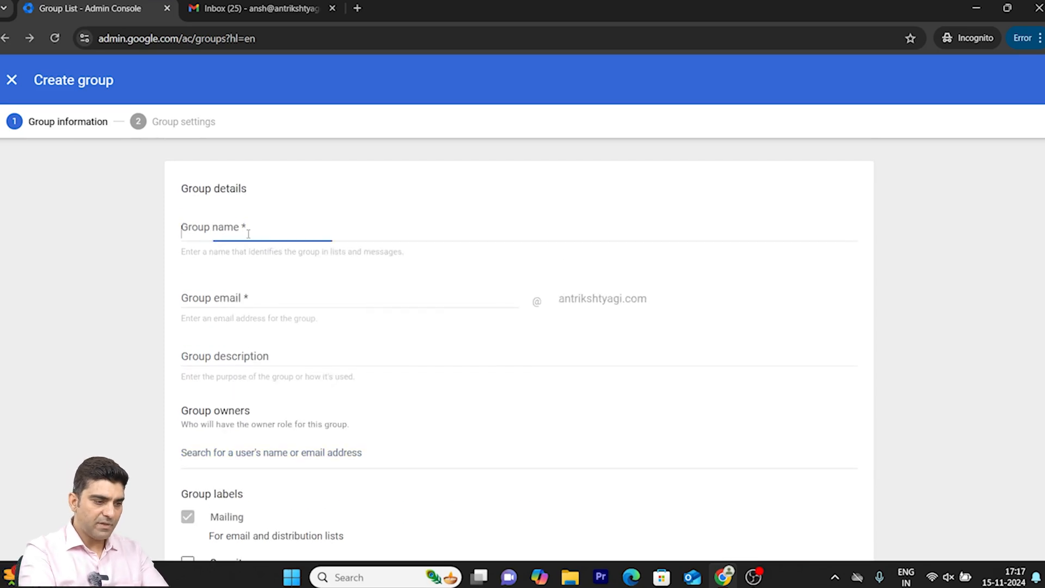
{"action": "type", "text": "test"}
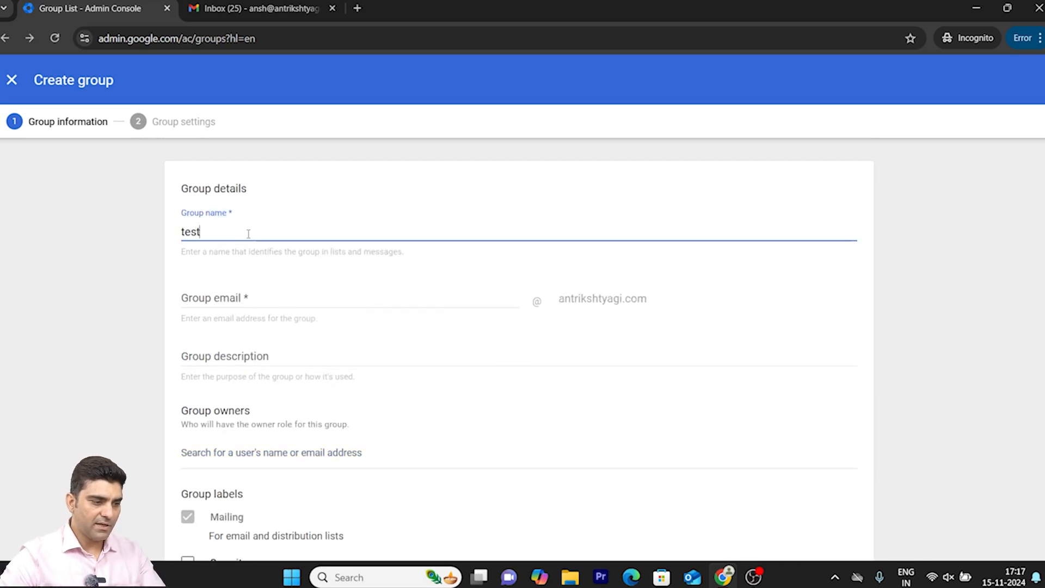
{"action": "left_click", "coordinate": [237, 298]}
{"action": "type", "text": "test"}
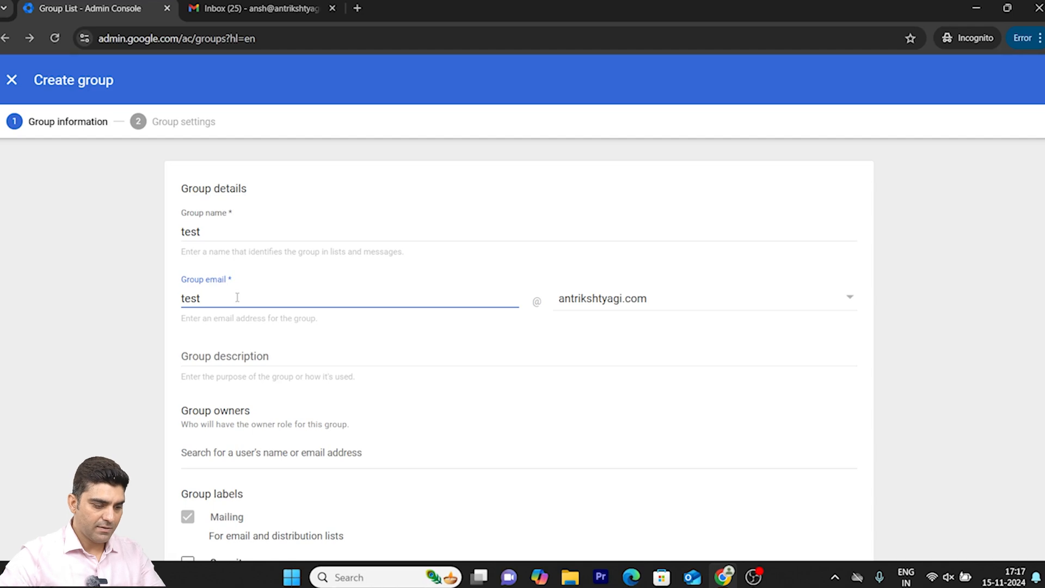
{"action": "left_click", "coordinate": [201, 358]}
{"action": "type", "text": "test"}
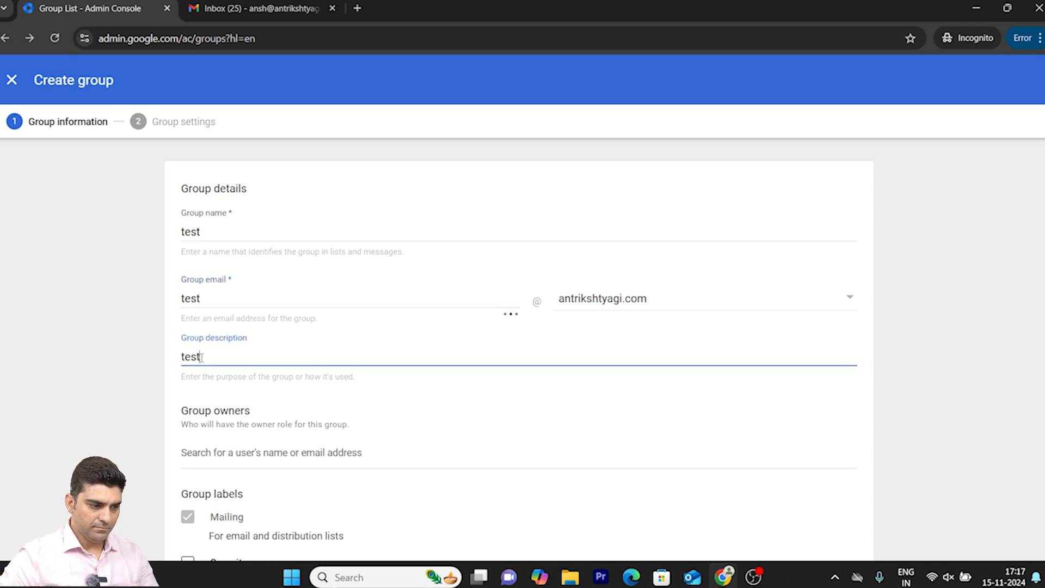
- Assign the matching user account as the group's owner and continue to the group settings
{"action": "scroll", "coordinate": [373, 423], "scroll_direction": "down", "scroll_amount": 3}
{"action": "left_click", "coordinate": [207, 314]}
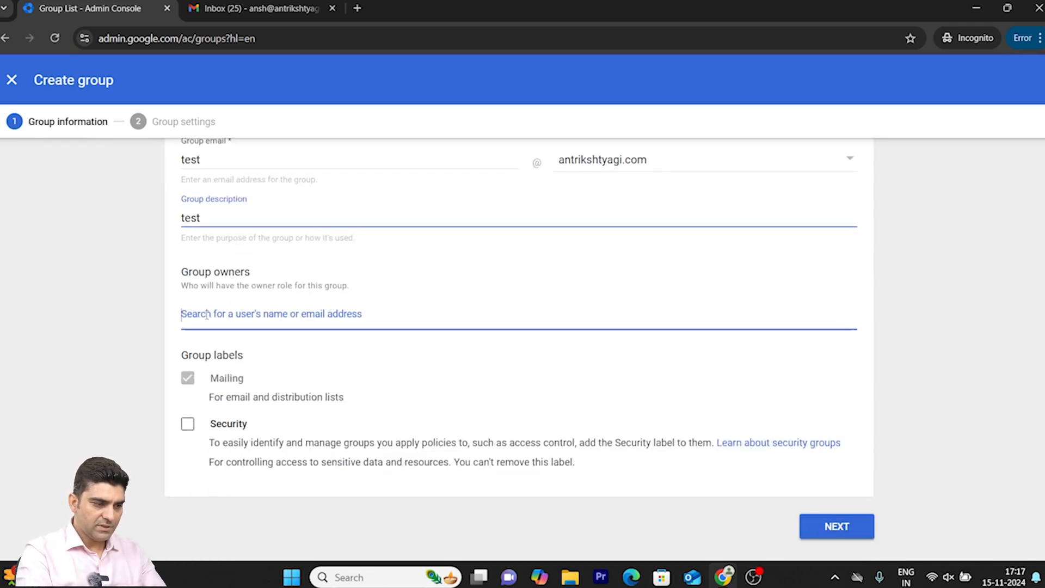
{"action": "type", "text": "ansh"}
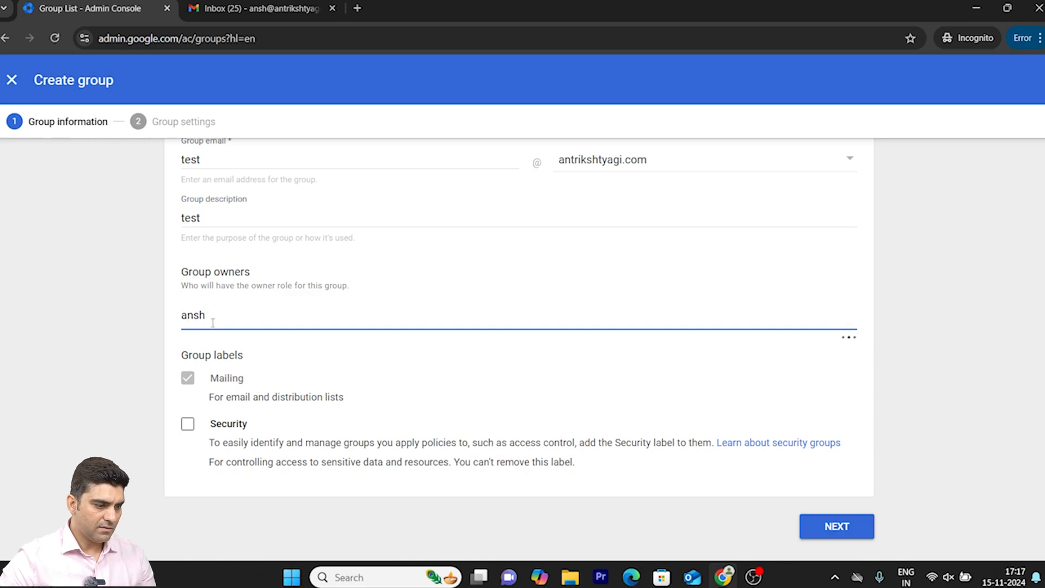
{"action": "left_click", "coordinate": [267, 353]}
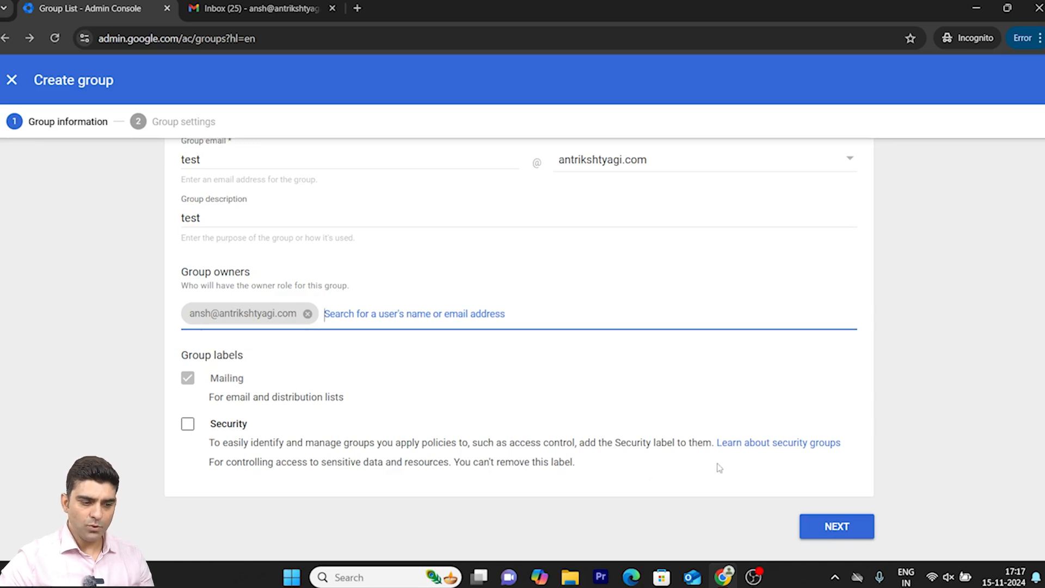
{"action": "left_click", "coordinate": [828, 531]}
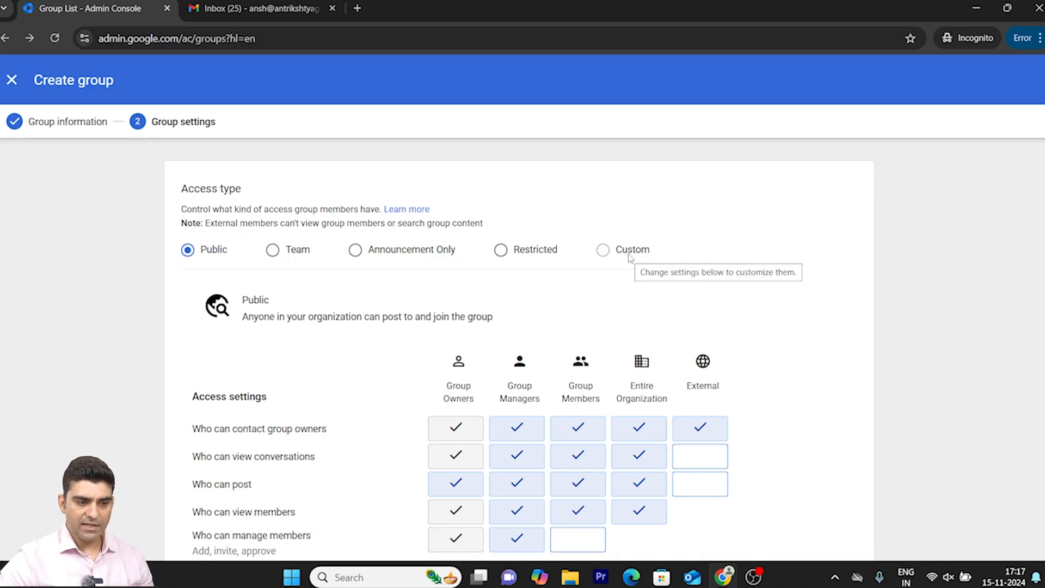
- Review the Public access settings and remove the entire organization's permission to view members
{"action": "scroll", "coordinate": [628, 257], "scroll_direction": "down", "scroll_amount": 4}
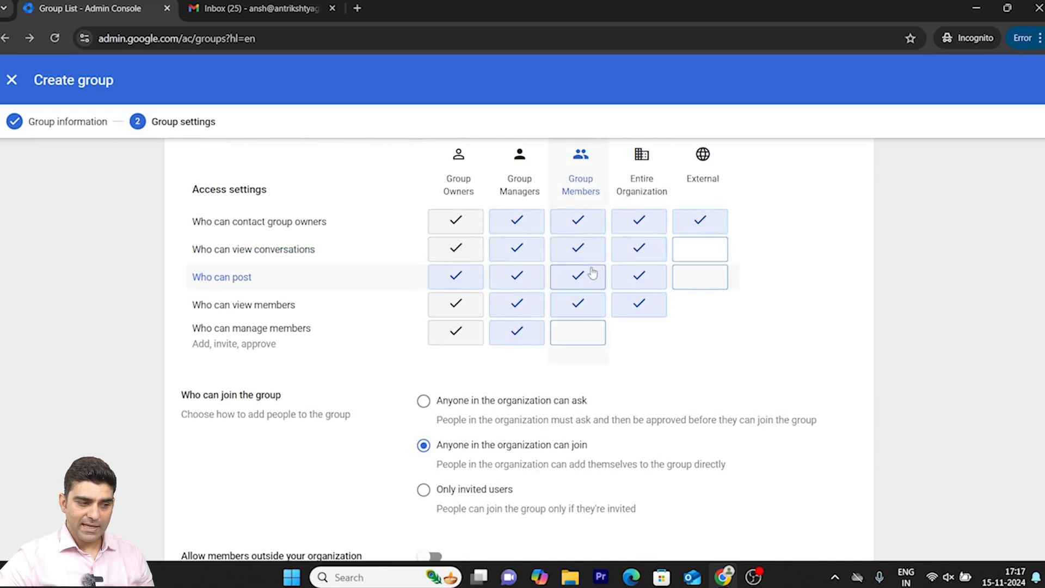
{"action": "scroll", "coordinate": [592, 272], "scroll_direction": "up", "scroll_amount": 1}
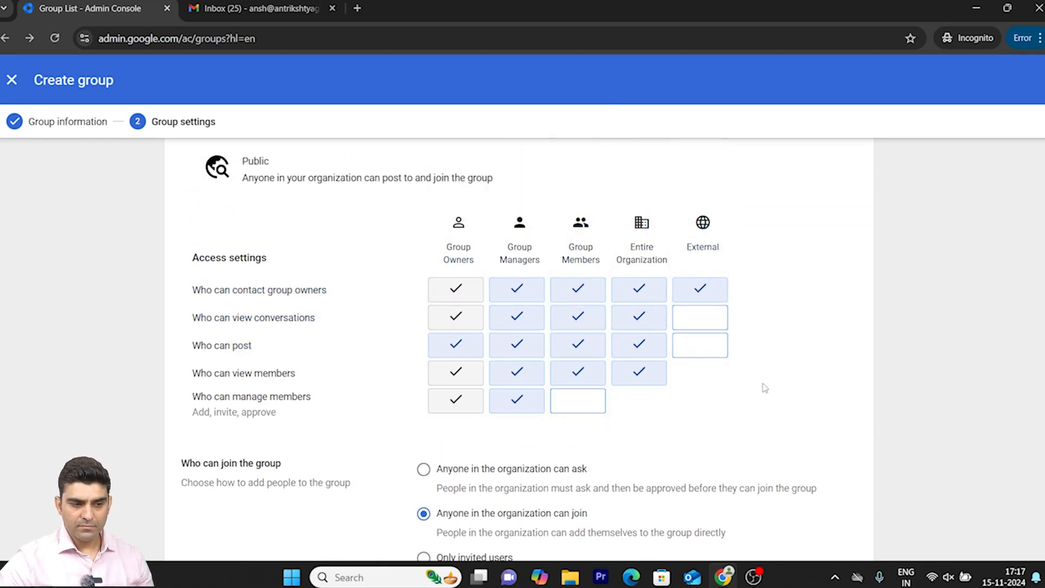
{"action": "scroll", "coordinate": [742, 350], "scroll_direction": "up", "scroll_amount": 3}
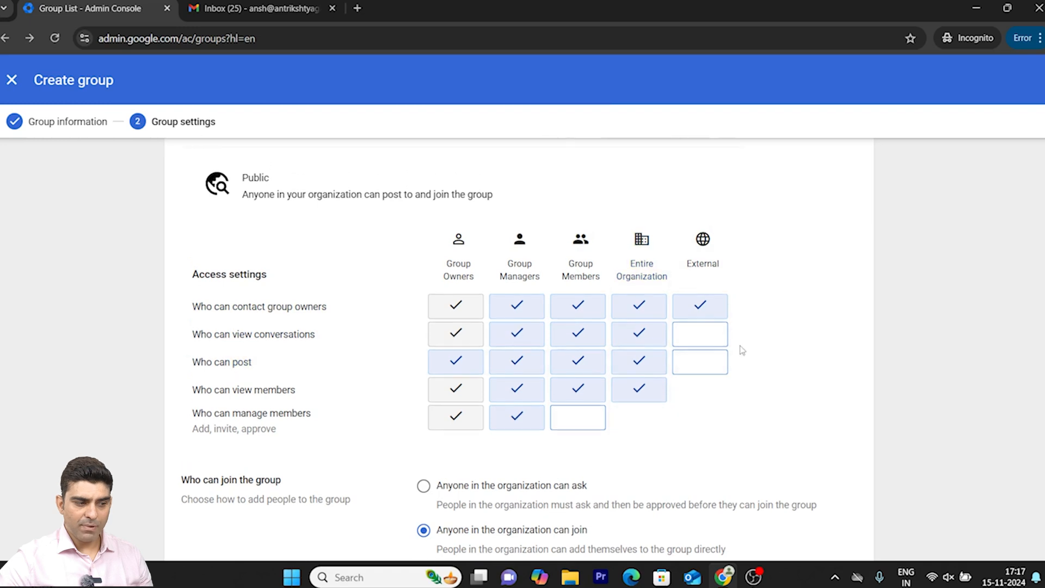
{"action": "scroll", "coordinate": [867, 378], "scroll_direction": "down", "scroll_amount": 3}
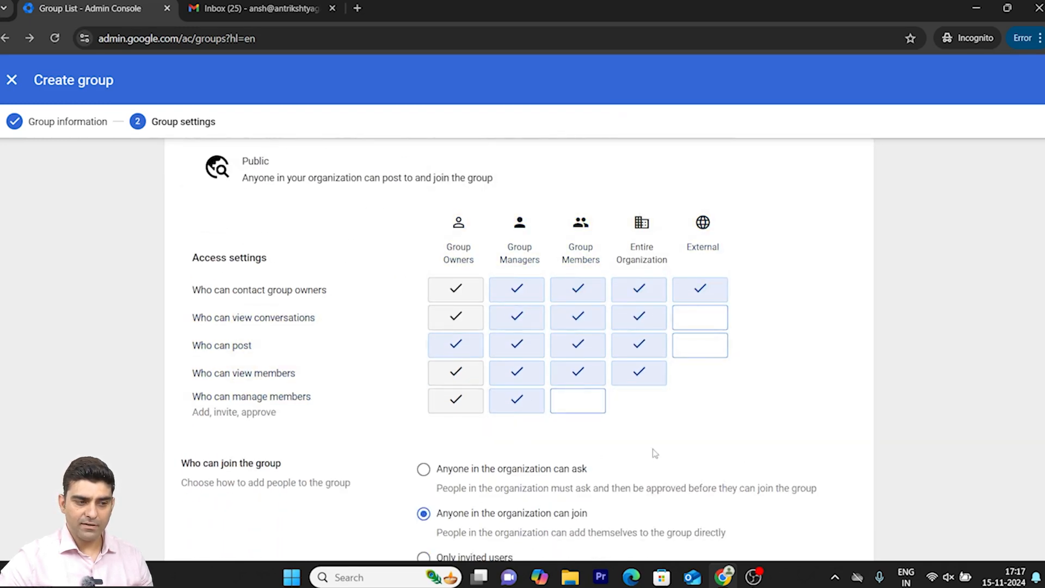
{"action": "scroll", "coordinate": [763, 451], "scroll_direction": "down", "scroll_amount": 3}
{"action": "scroll", "coordinate": [763, 451], "scroll_direction": "up", "scroll_amount": 4}
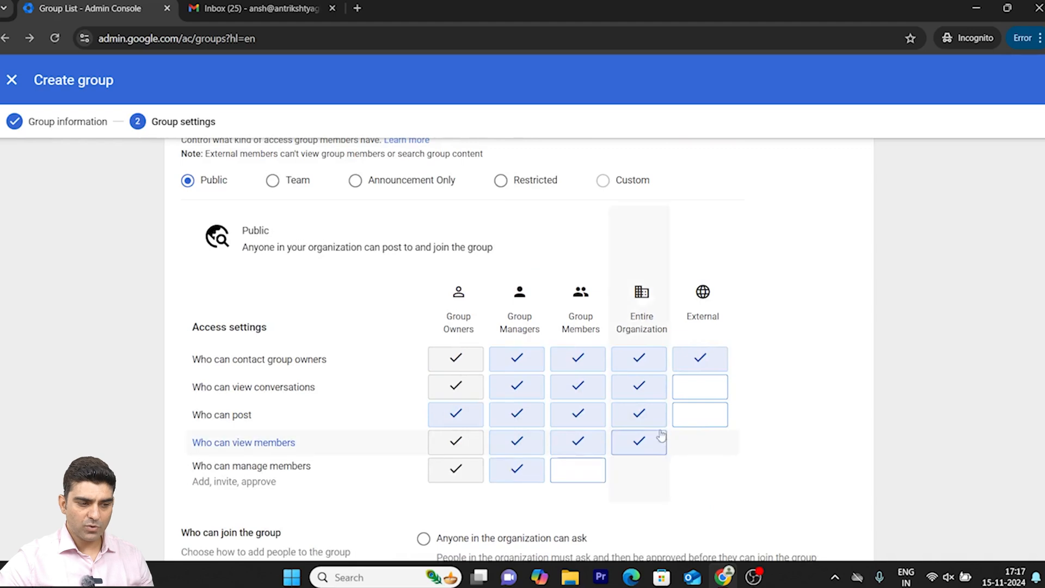
{"action": "left_click", "coordinate": [643, 442]}
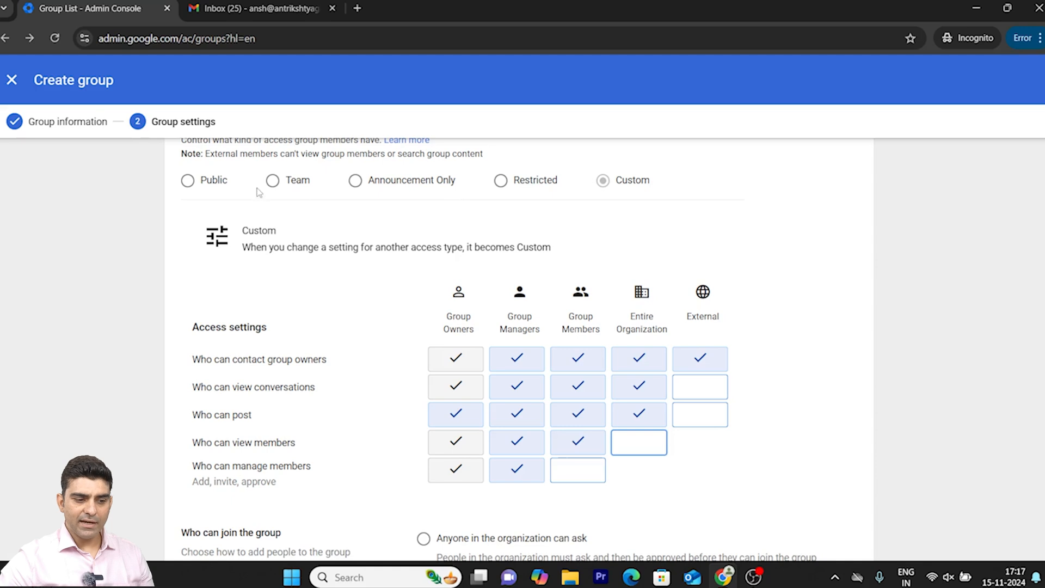
- Try the Team, Announcement Only and Restricted access types to compare their permissions for the group
{"action": "left_click", "coordinate": [273, 184]}
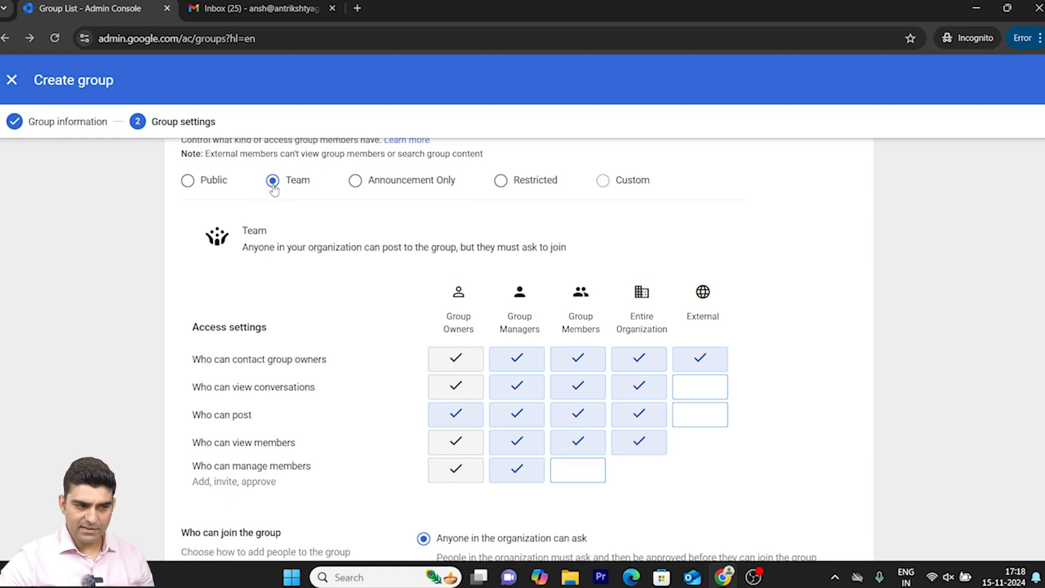
{"action": "left_click", "coordinate": [355, 184]}
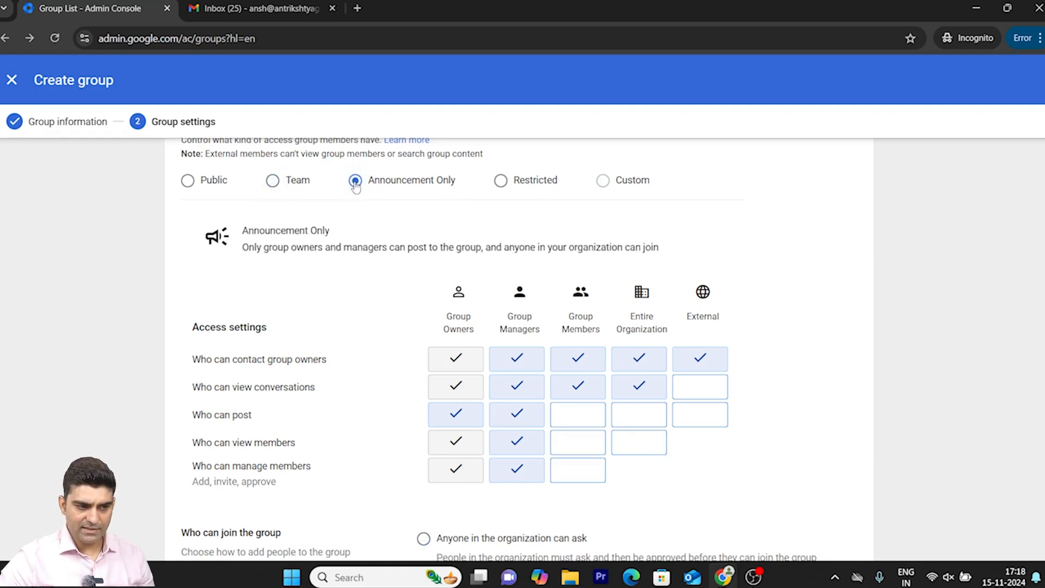
{"action": "left_click", "coordinate": [500, 184]}
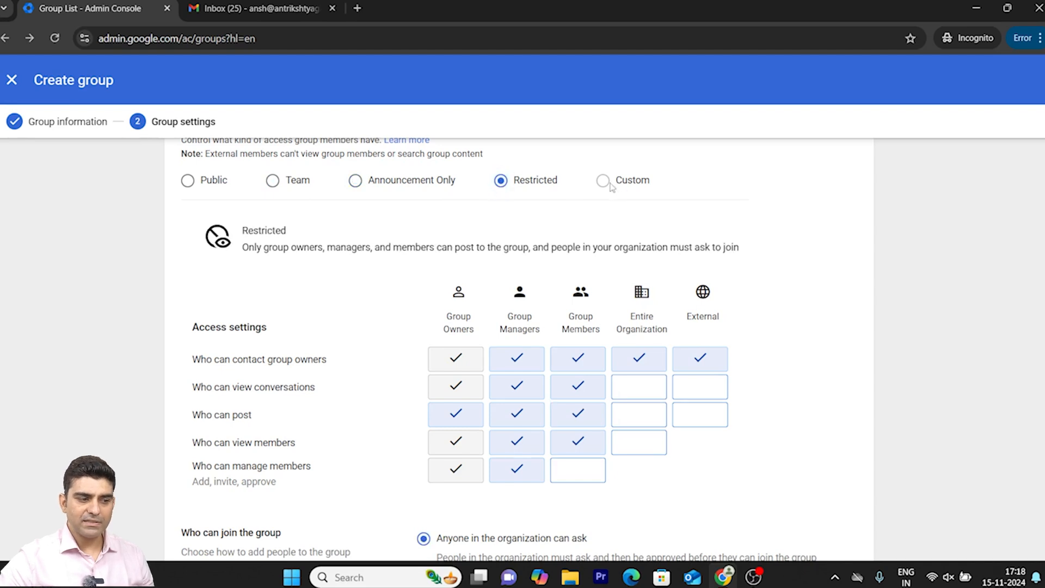
{"action": "mouse_move", "coordinate": [604, 183]}
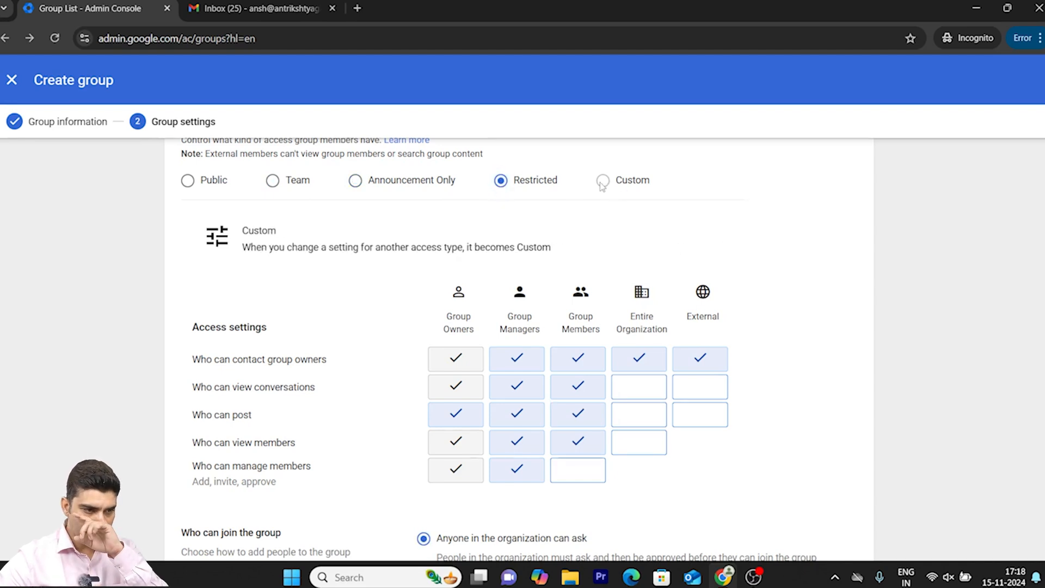
{"action": "scroll", "coordinate": [783, 286], "scroll_direction": "down", "scroll_amount": 5}
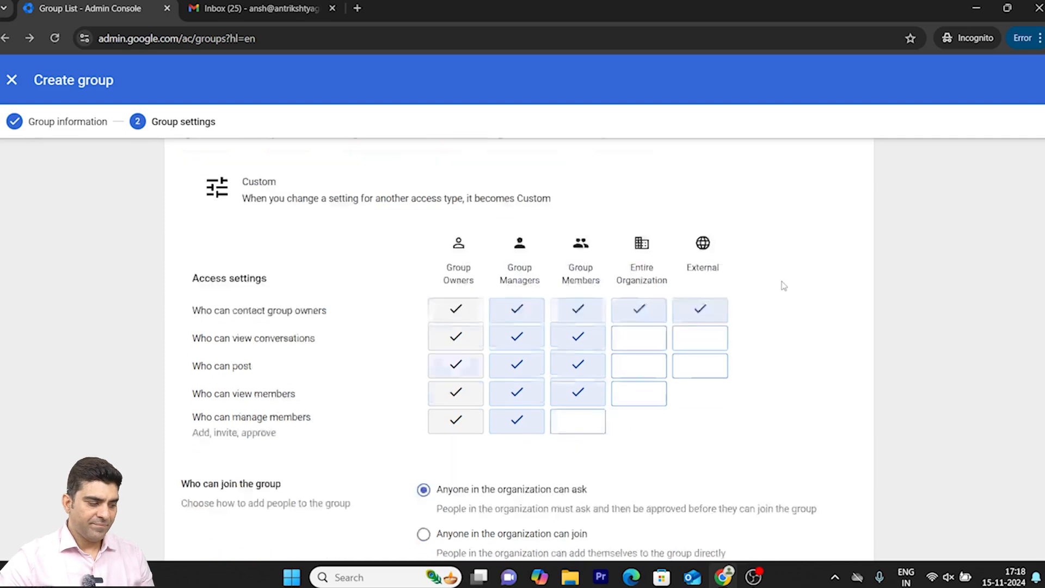
{"action": "scroll", "coordinate": [774, 294], "scroll_direction": "up", "scroll_amount": 5}
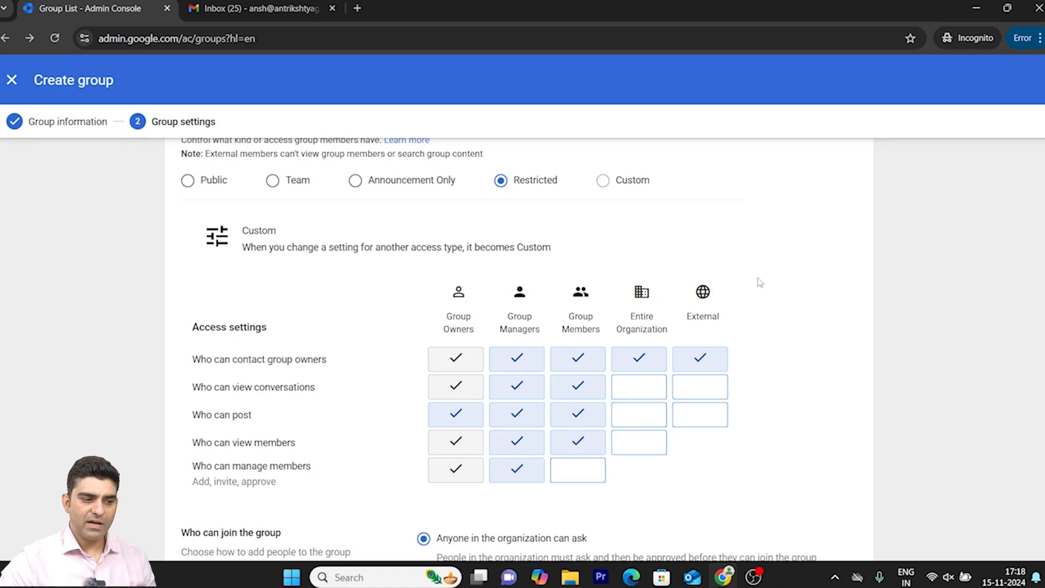
- Create the group with the Team access type and with members outside the organization allowed
{"action": "left_click", "coordinate": [275, 184]}
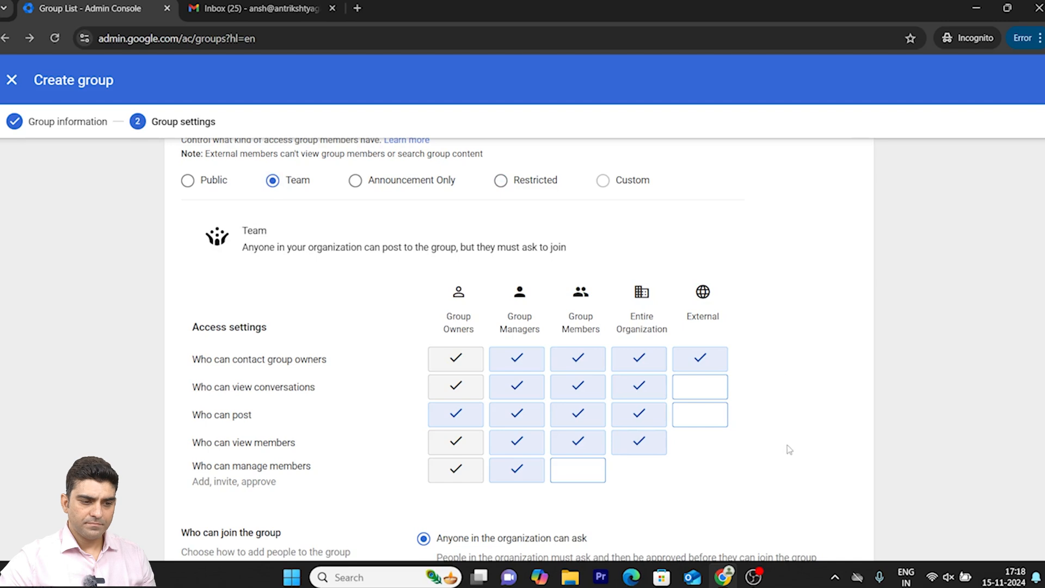
{"action": "scroll", "coordinate": [791, 468], "scroll_direction": "down", "scroll_amount": 2}
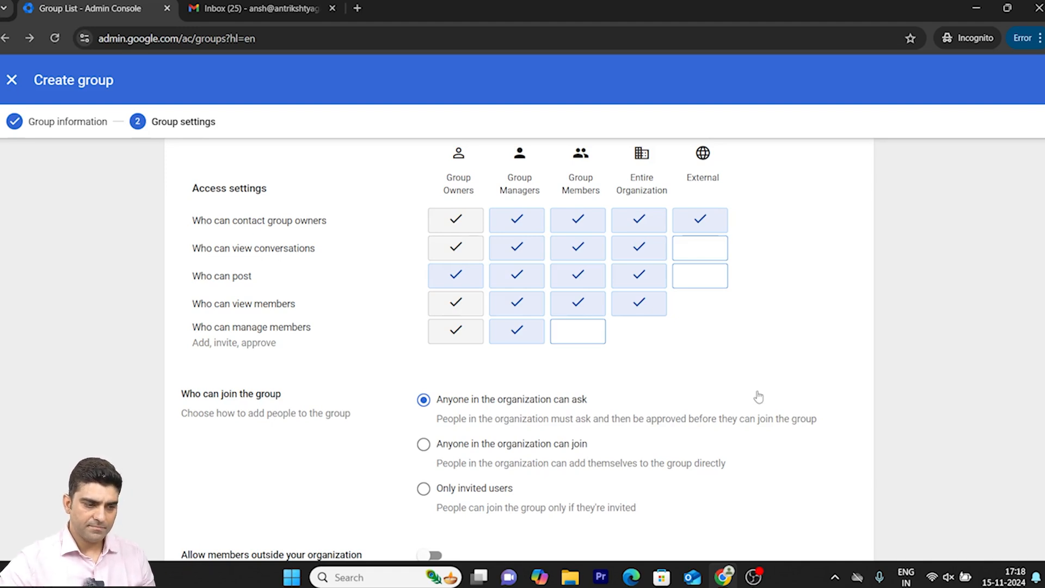
{"action": "scroll", "coordinate": [757, 397], "scroll_direction": "down", "scroll_amount": 3}
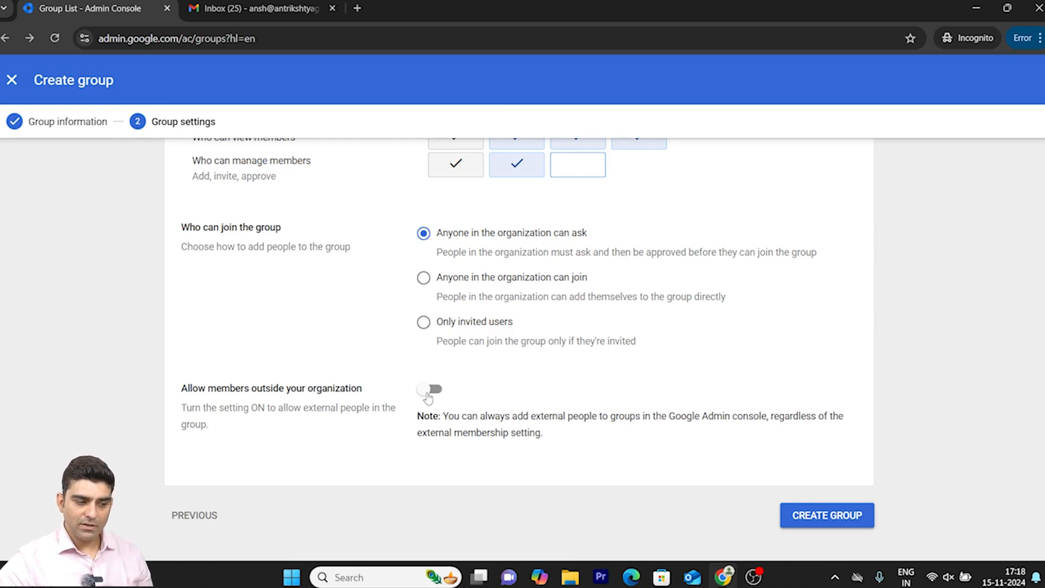
{"action": "left_click", "coordinate": [428, 399]}
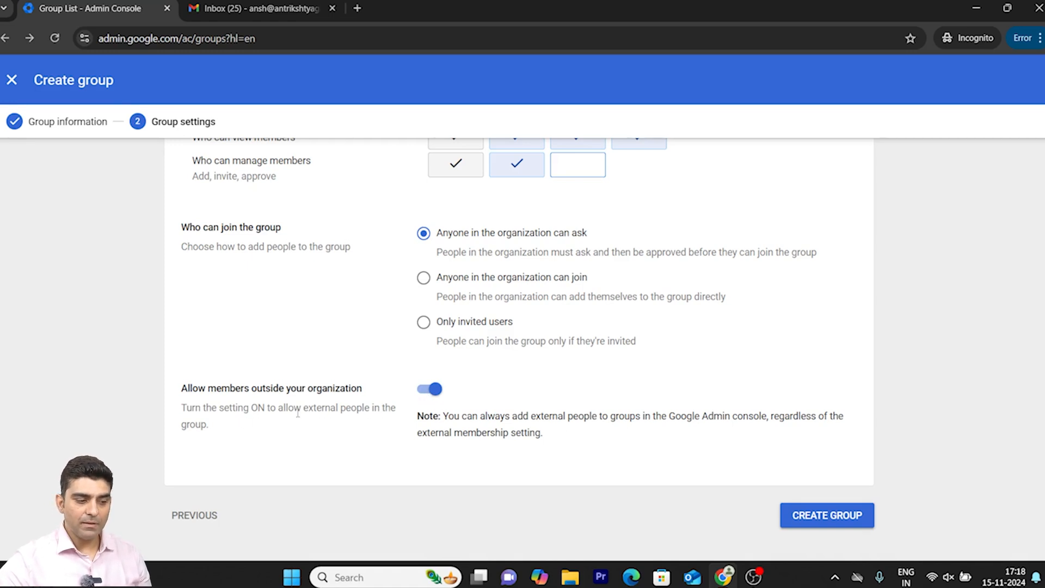
{"action": "left_click_drag", "start_coordinate": [305, 412], "coordinate": [370, 408]}
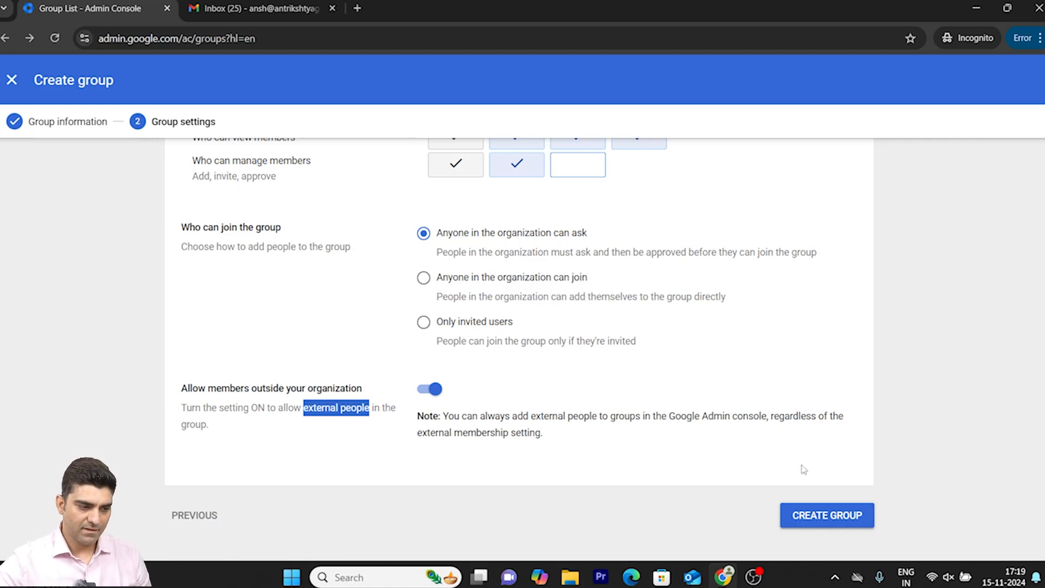
{"action": "left_click", "coordinate": [824, 518]}
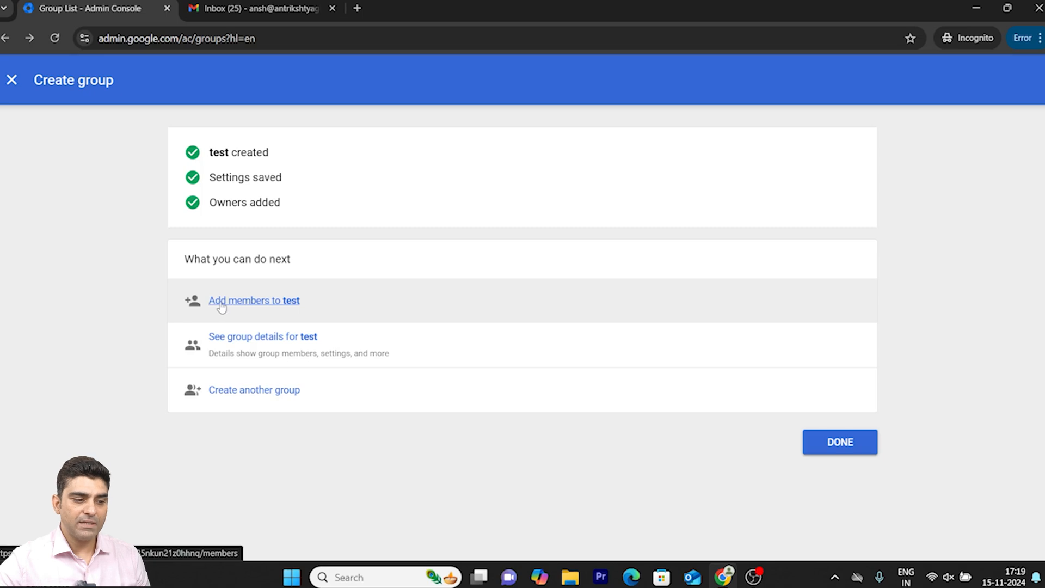
- Open the members page of the test group, then bring up the form for adding members and cancel it
{"action": "left_click", "coordinate": [217, 301]}
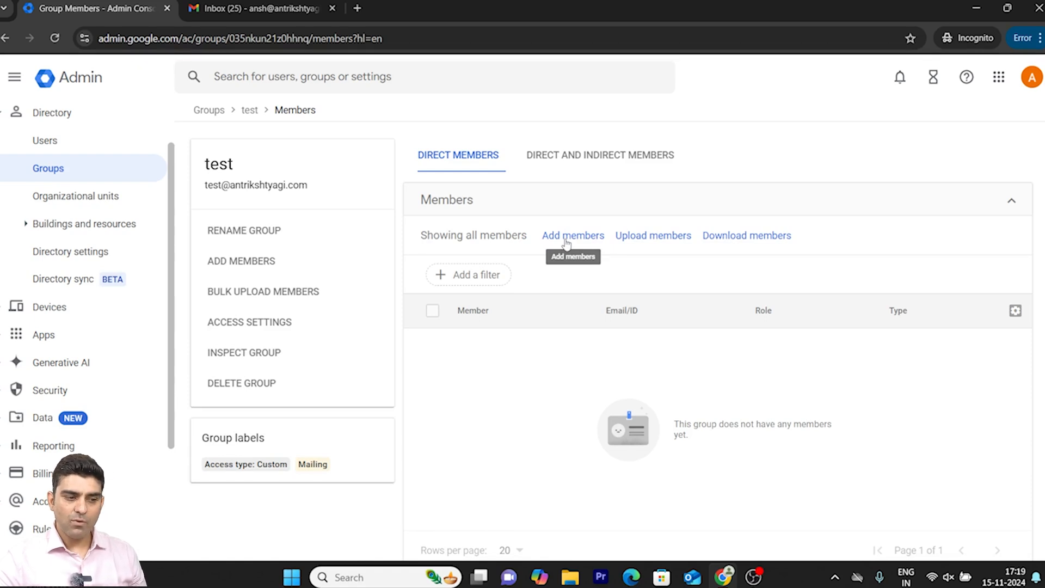
{"action": "left_click", "coordinate": [560, 237]}
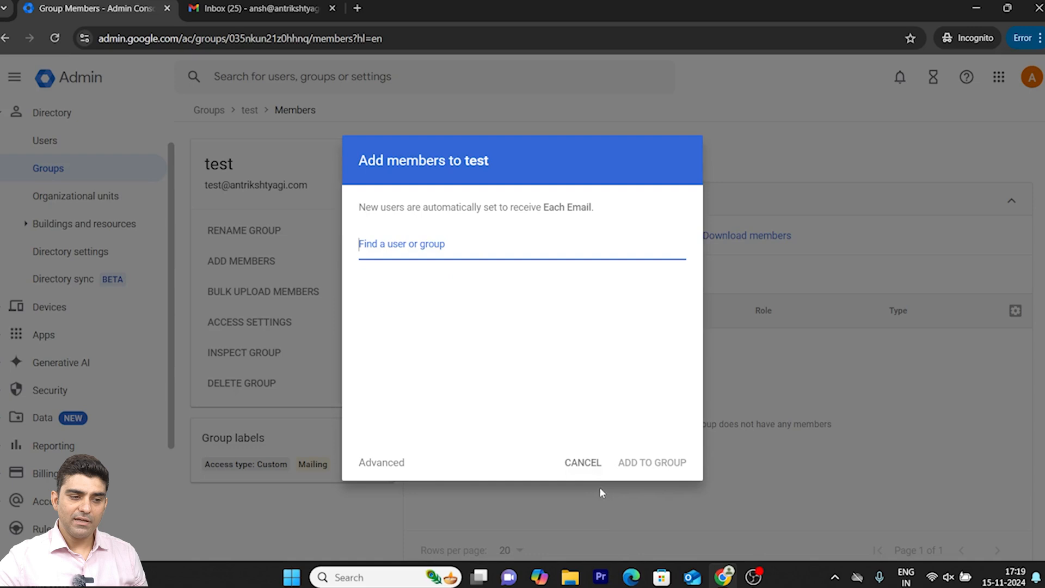
{"action": "left_click", "coordinate": [582, 462]}
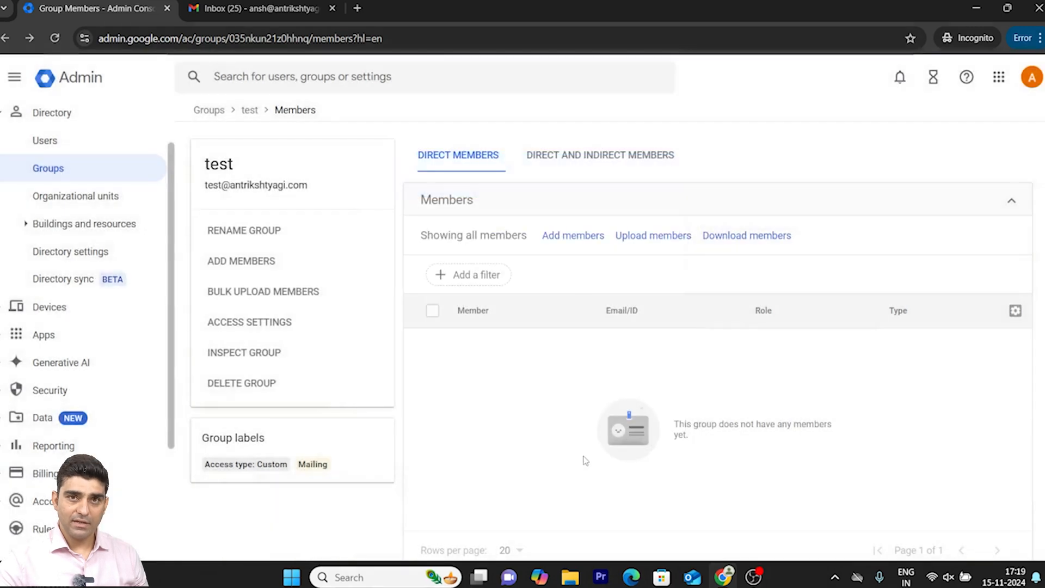
- Open the bulk member upload for the test group and download the blank CSV template
{"action": "left_click", "coordinate": [660, 238]}
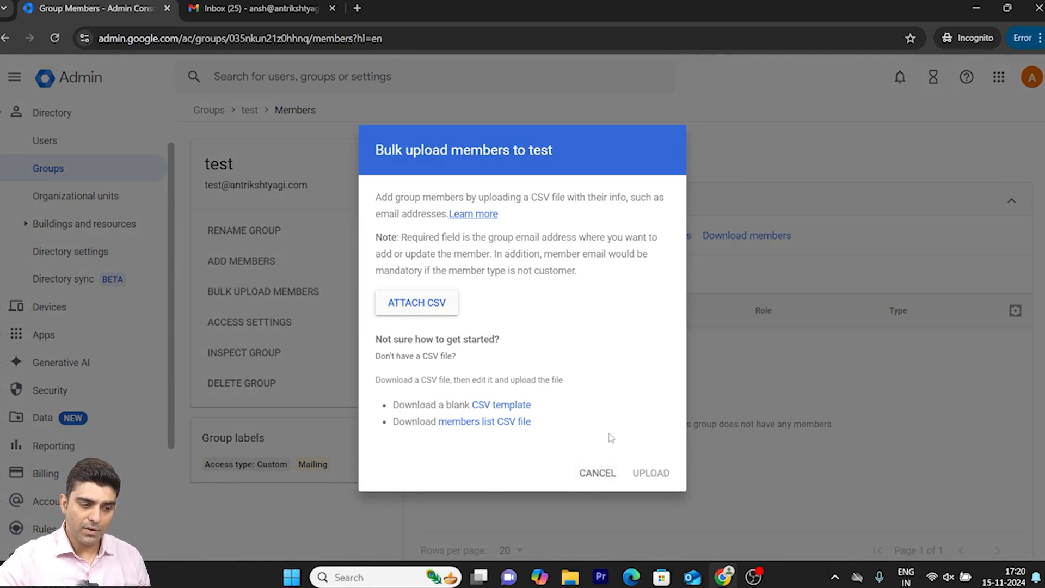
{"action": "left_click", "coordinate": [498, 406]}
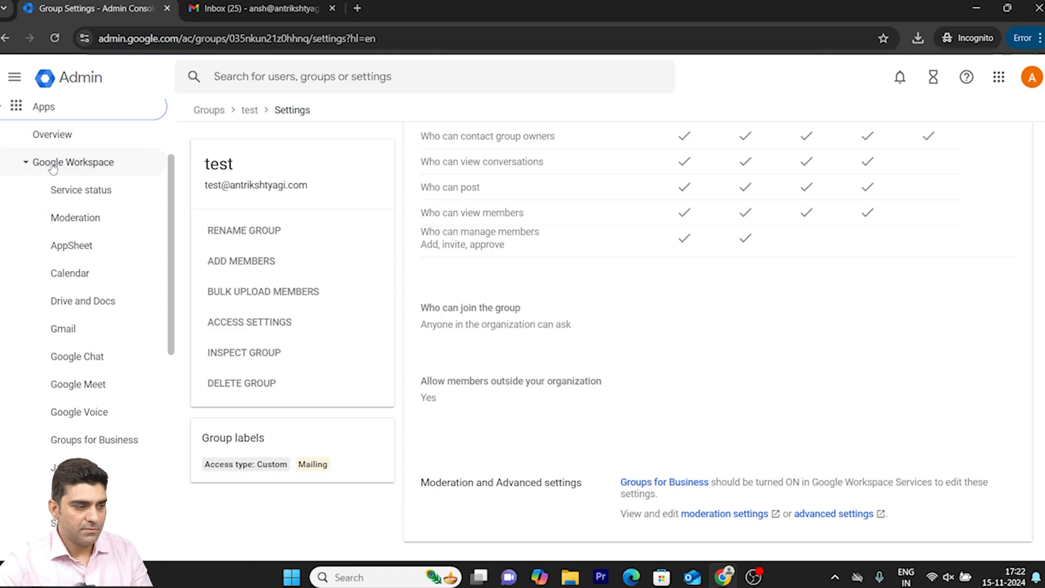
- Open the Gmail settings under the Google Workspace apps, then go up to the service status list for all organizational units
{"action": "left_click", "coordinate": [53, 165]}
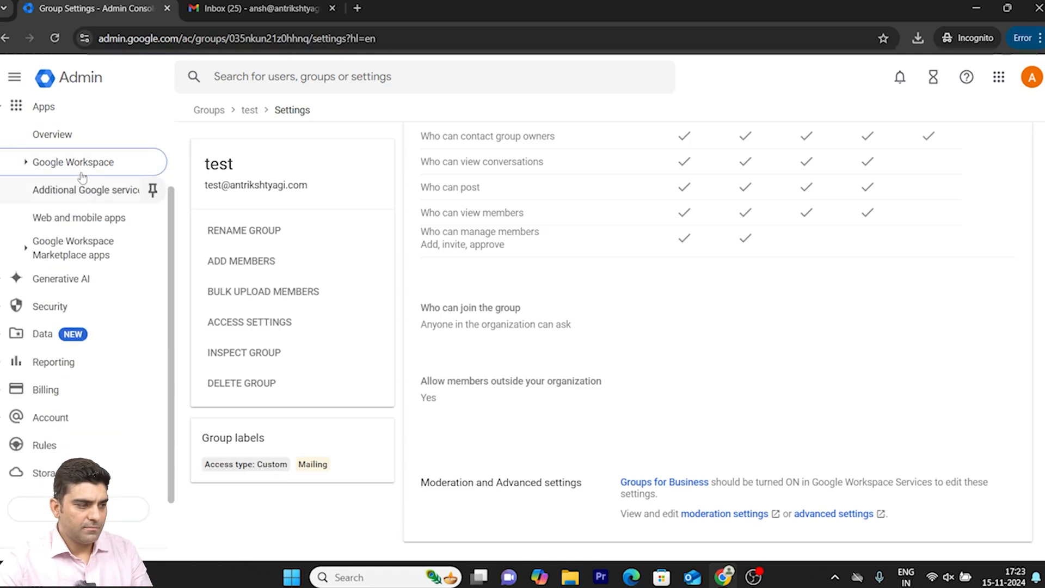
{"action": "left_click", "coordinate": [44, 166]}
{"action": "left_click", "coordinate": [118, 329]}
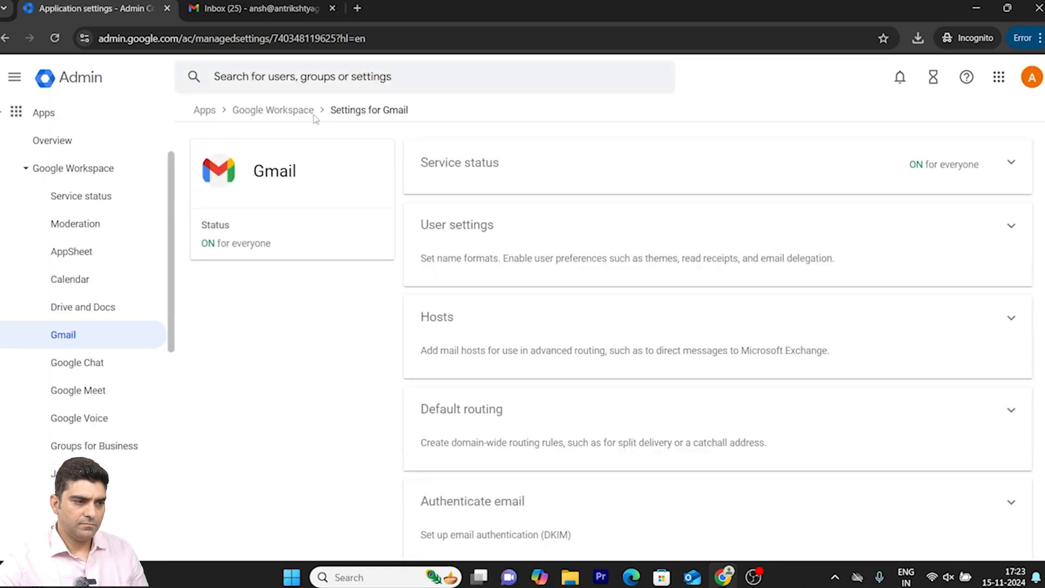
{"action": "left_click", "coordinate": [262, 109]}
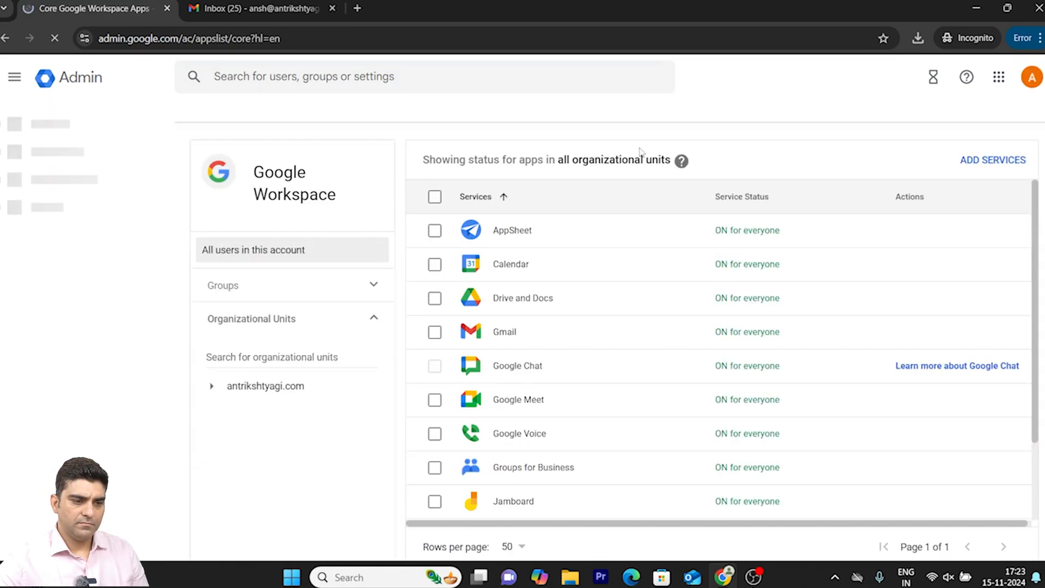
{"action": "left_click", "coordinate": [736, 281]}
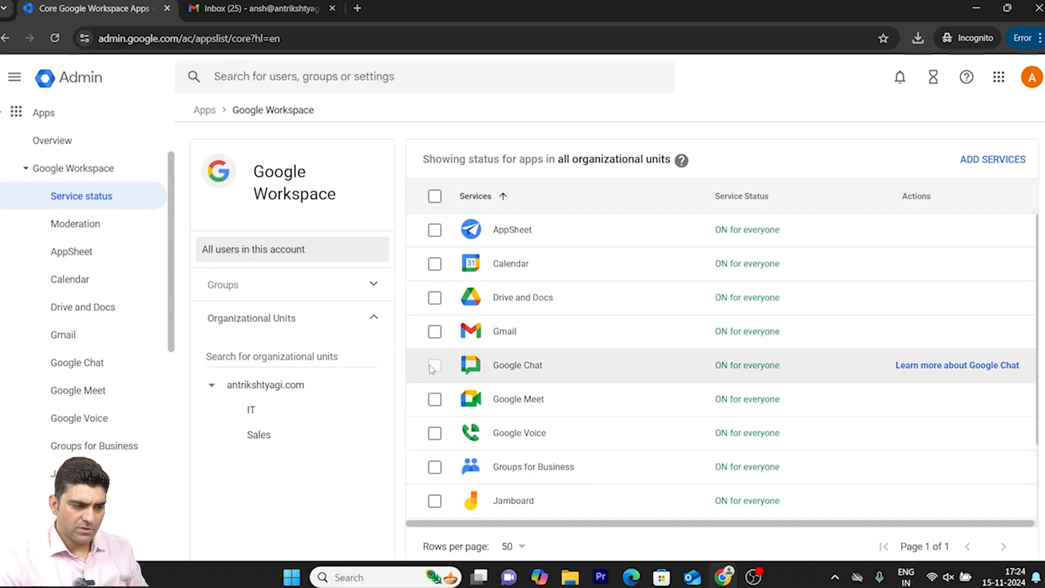
- Bring up the confirmation for turning Keep off for everyone in the organization, then cancel it
{"action": "scroll", "coordinate": [436, 432], "scroll_direction": "down", "scroll_amount": 2}
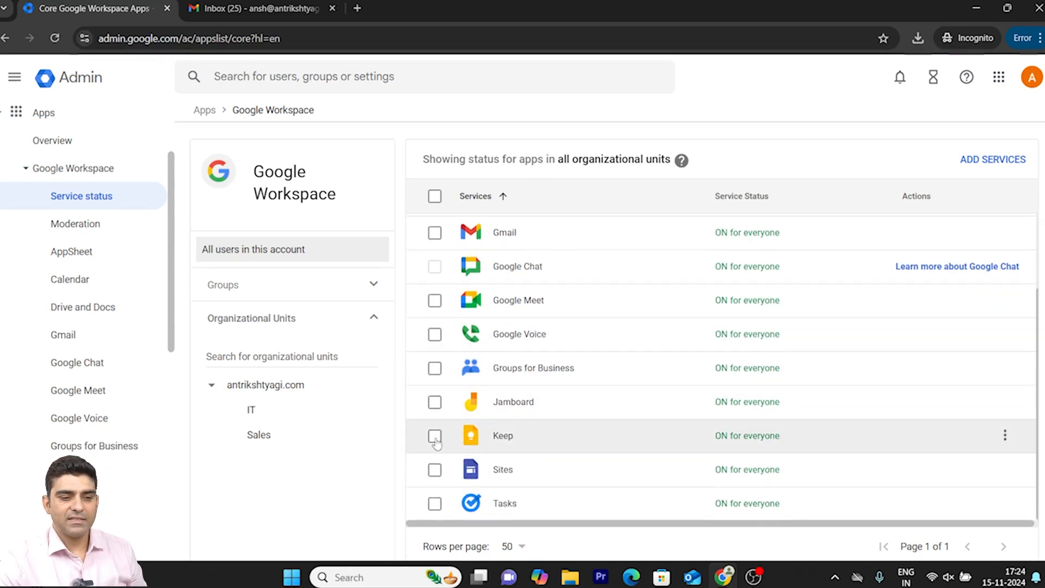
{"action": "left_click", "coordinate": [435, 437]}
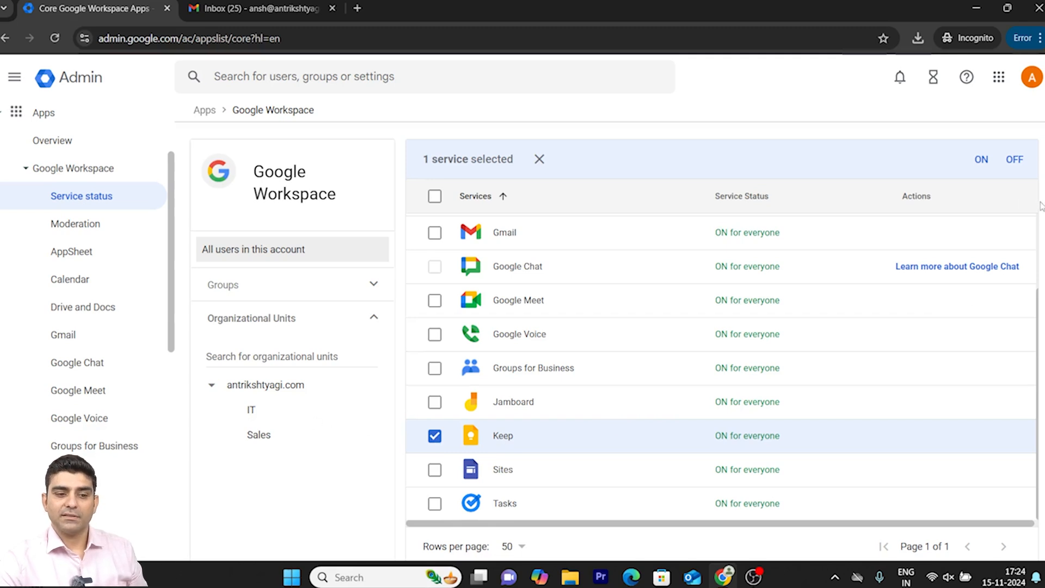
{"action": "left_click", "coordinate": [1012, 161]}
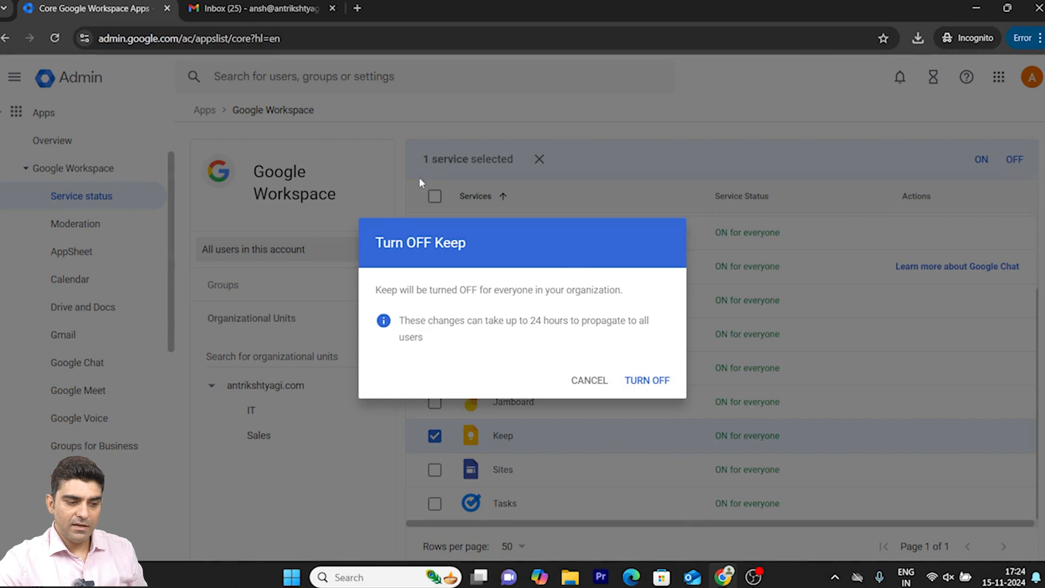
{"action": "left_click", "coordinate": [590, 381]}
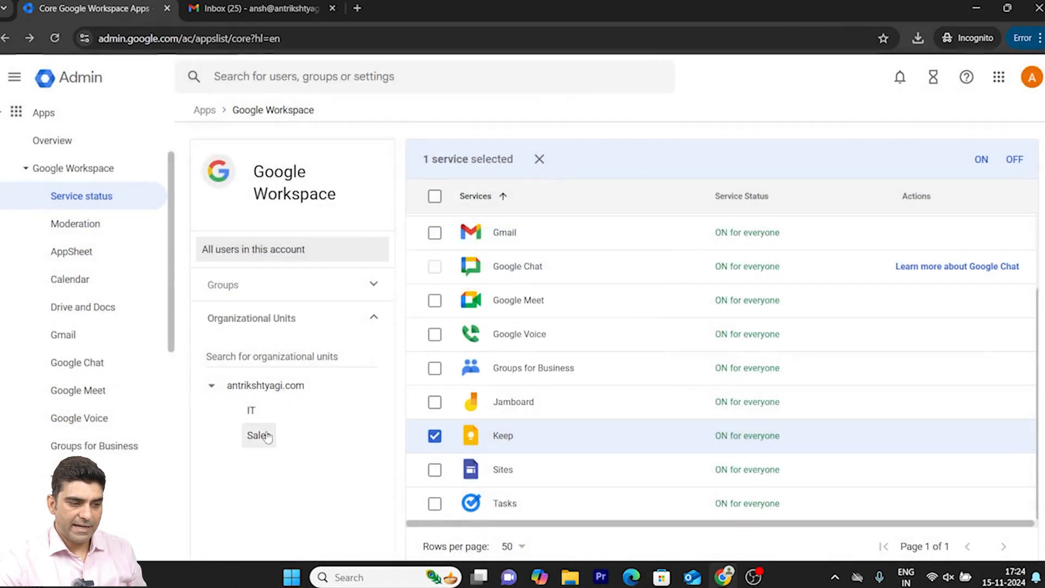
- Turn off the Keep service for all users in the IT organizational unit and check its status in the list
{"action": "left_click", "coordinate": [252, 409]}
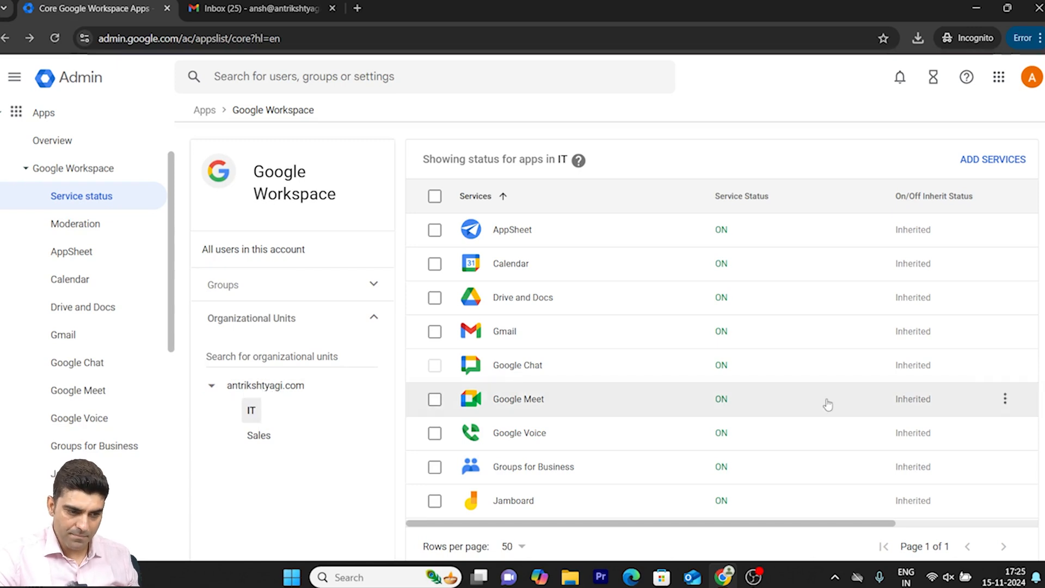
{"action": "scroll", "coordinate": [827, 404], "scroll_direction": "down", "scroll_amount": 3}
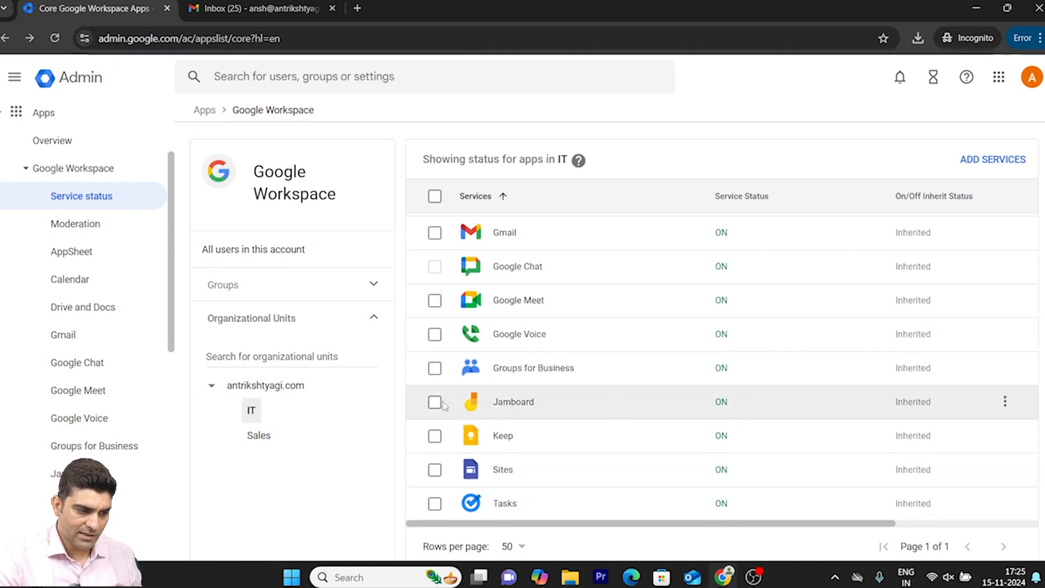
{"action": "left_click", "coordinate": [434, 436]}
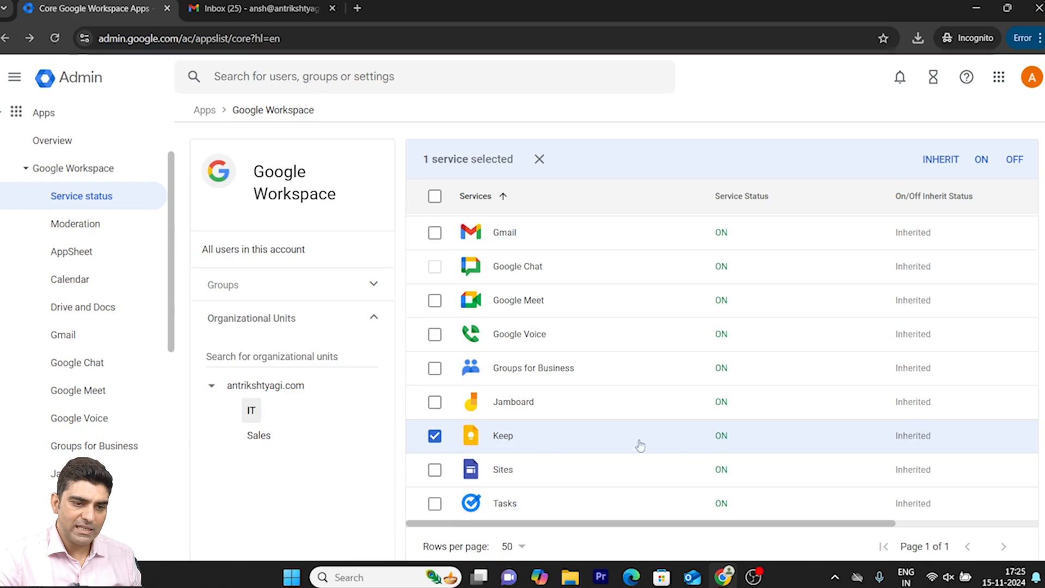
{"action": "left_click", "coordinate": [1015, 161]}
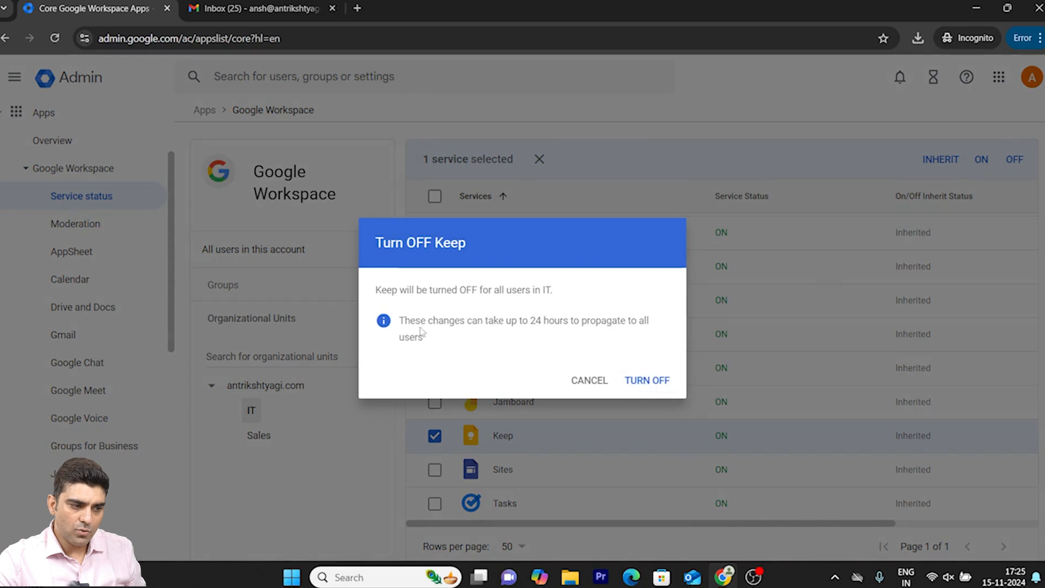
{"action": "left_click_drag", "start_coordinate": [375, 289], "coordinate": [554, 291]}
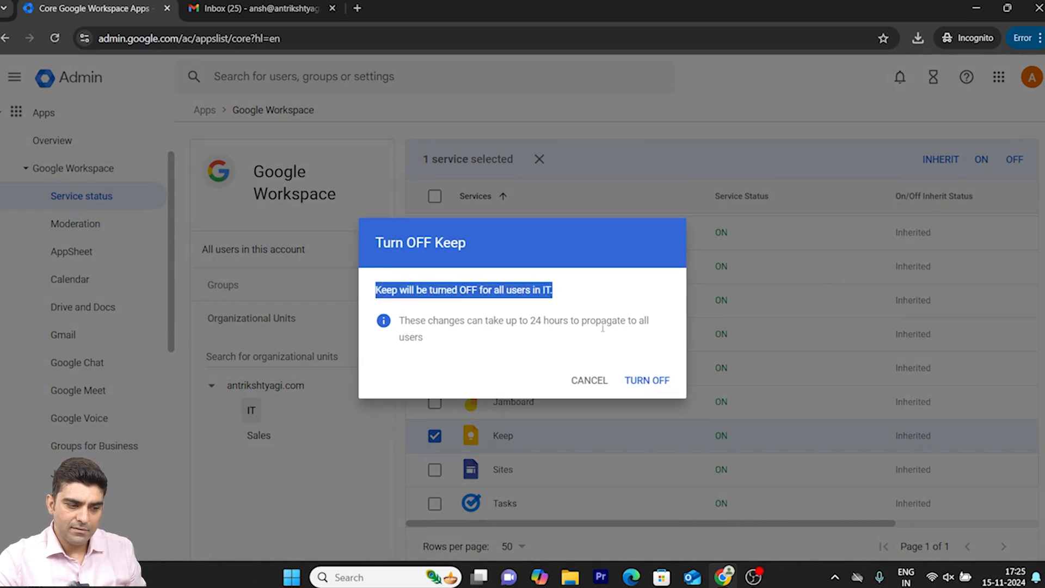
{"action": "left_click", "coordinate": [648, 384]}
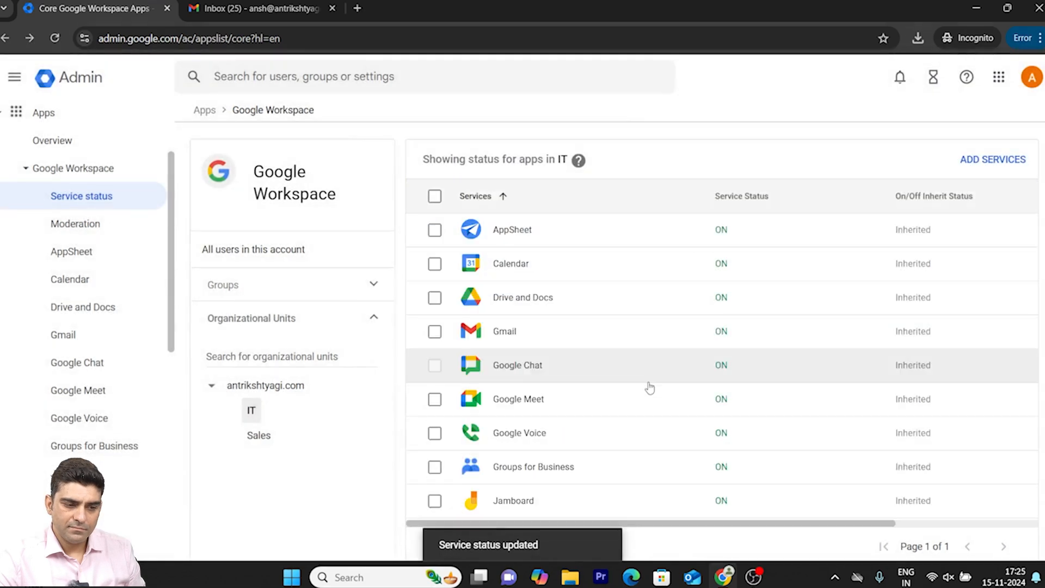
{"action": "scroll", "coordinate": [788, 420], "scroll_direction": "down", "scroll_amount": 2}
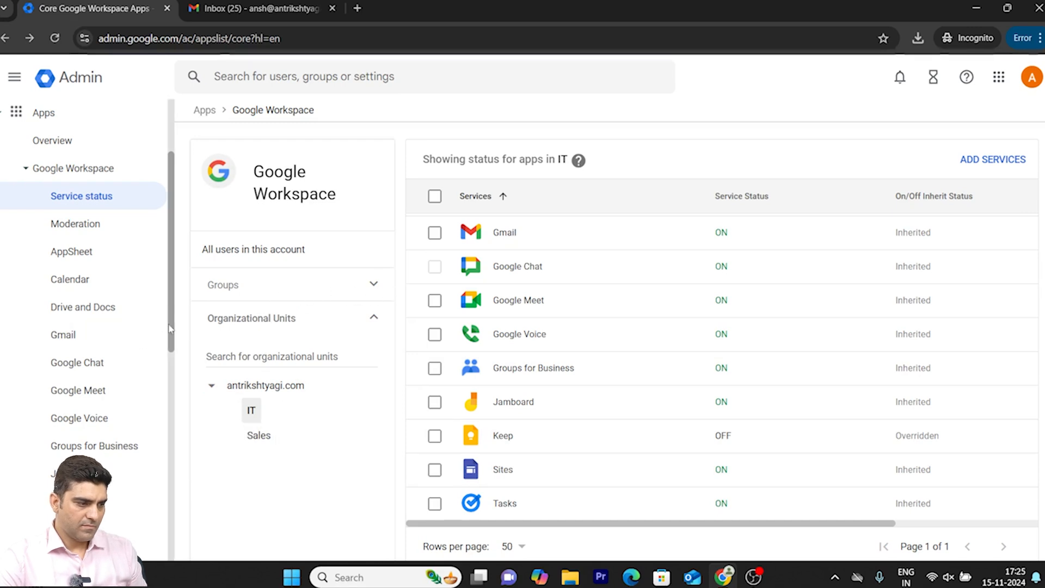
- Open the management page for storage settings and review the shared storage and the user storage limit
{"action": "left_click_drag", "start_coordinate": [170, 328], "coordinate": [157, 481]}
{"action": "left_click", "coordinate": [49, 485]}
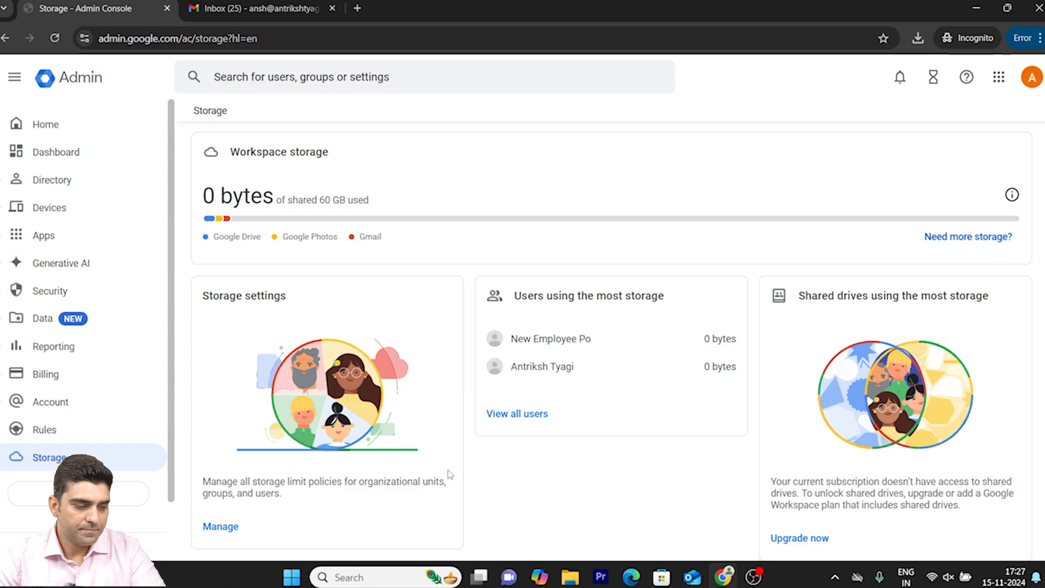
{"action": "left_click", "coordinate": [50, 459]}
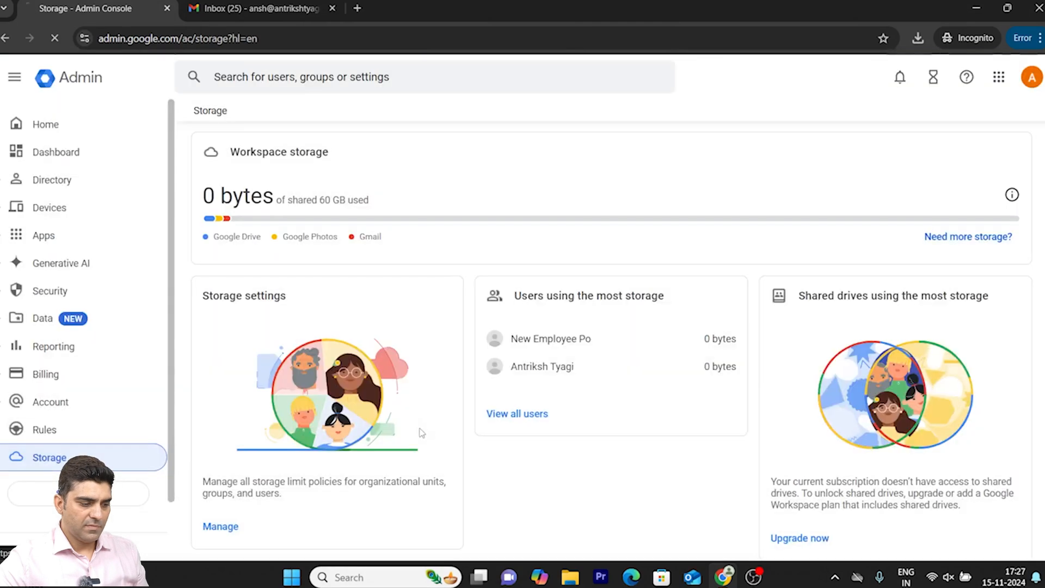
{"action": "left_click", "coordinate": [232, 526]}
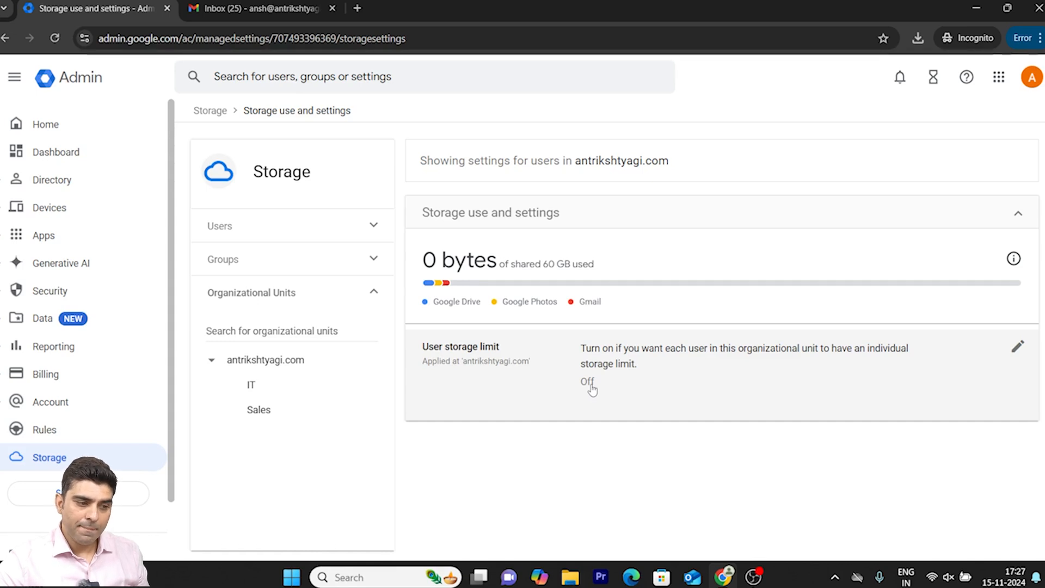
{"action": "left_click_drag", "start_coordinate": [543, 265], "coordinate": [596, 265]}
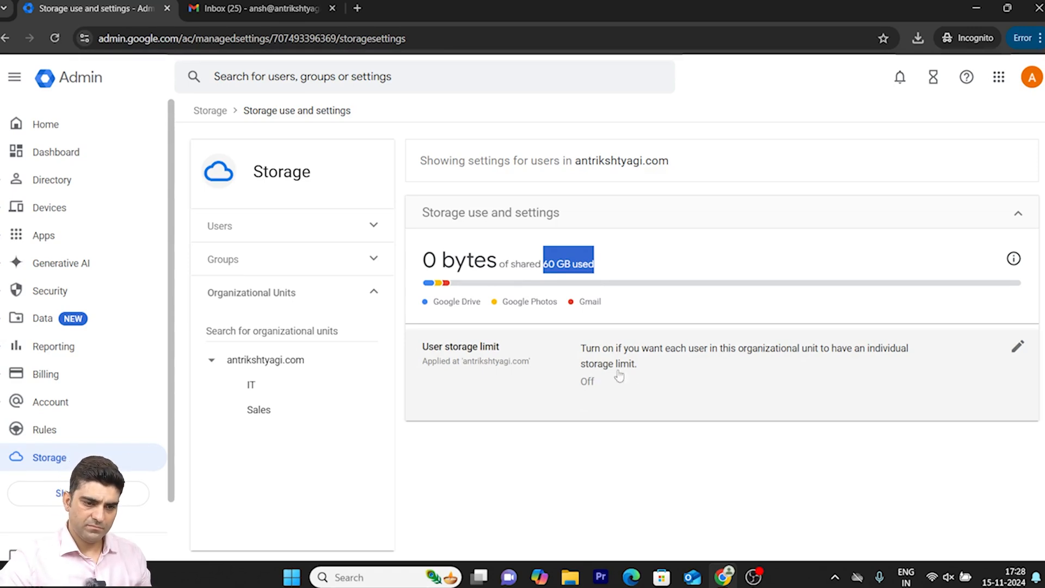
- Switch the user storage limit on for the top-level organizational unit to view its limit and unit options, then cancel the change
{"action": "left_click", "coordinate": [1017, 346]}
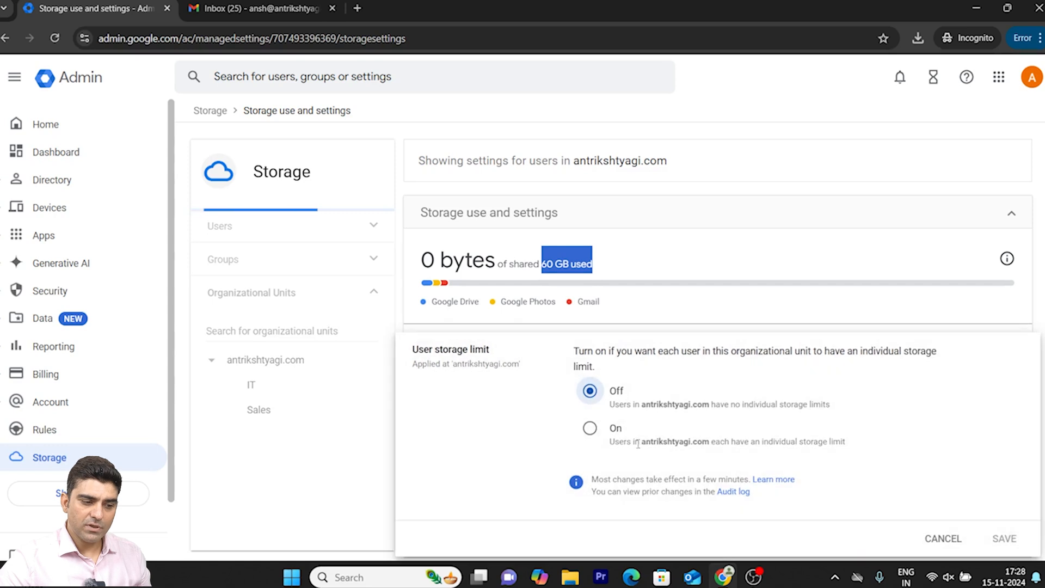
{"action": "left_click", "coordinate": [604, 433]}
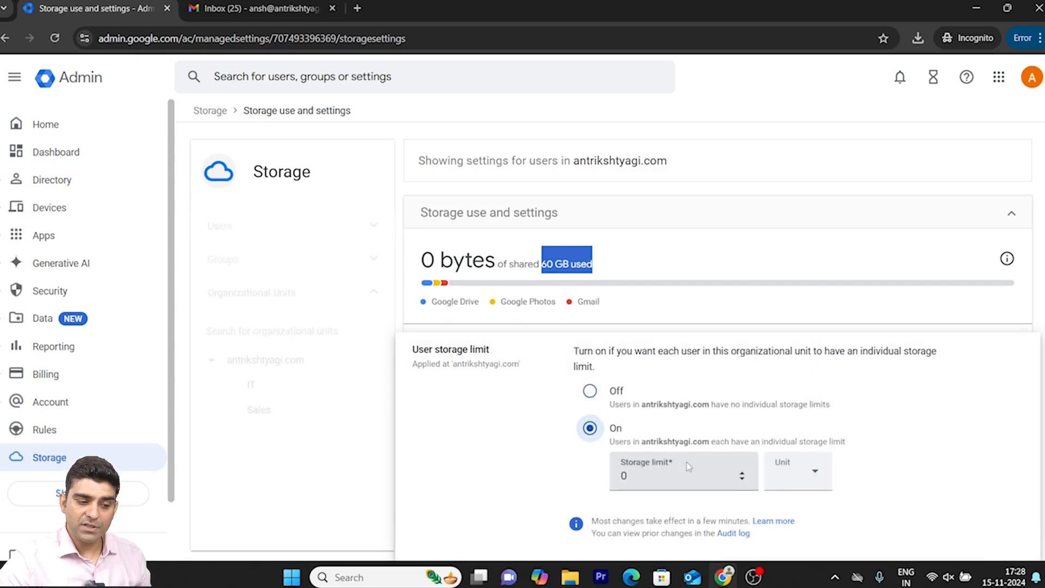
{"action": "left_click", "coordinate": [662, 476]}
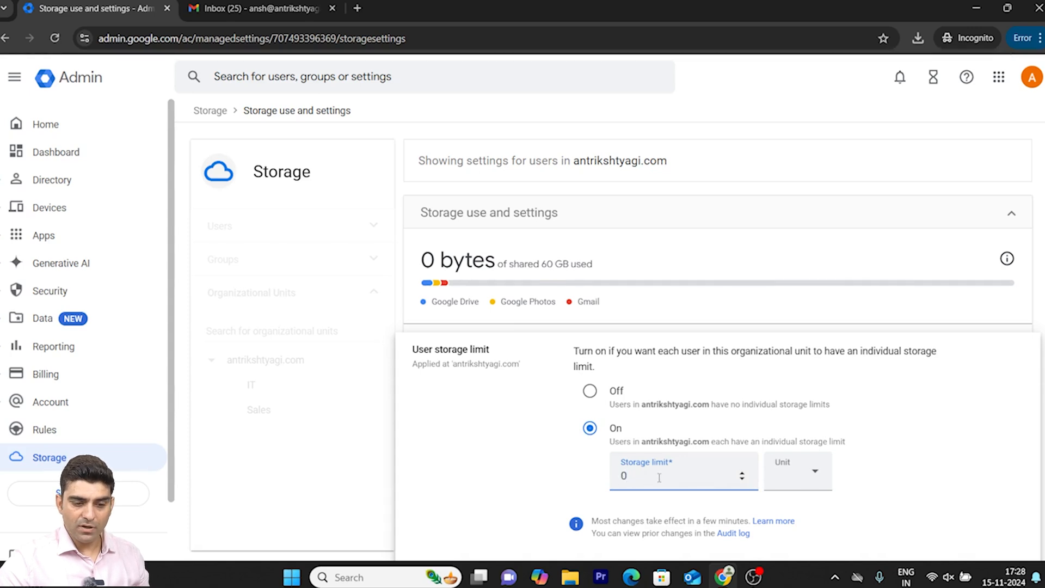
{"action": "scroll", "coordinate": [983, 484], "scroll_direction": "down", "scroll_amount": 1}
{"action": "left_click", "coordinate": [929, 531]}
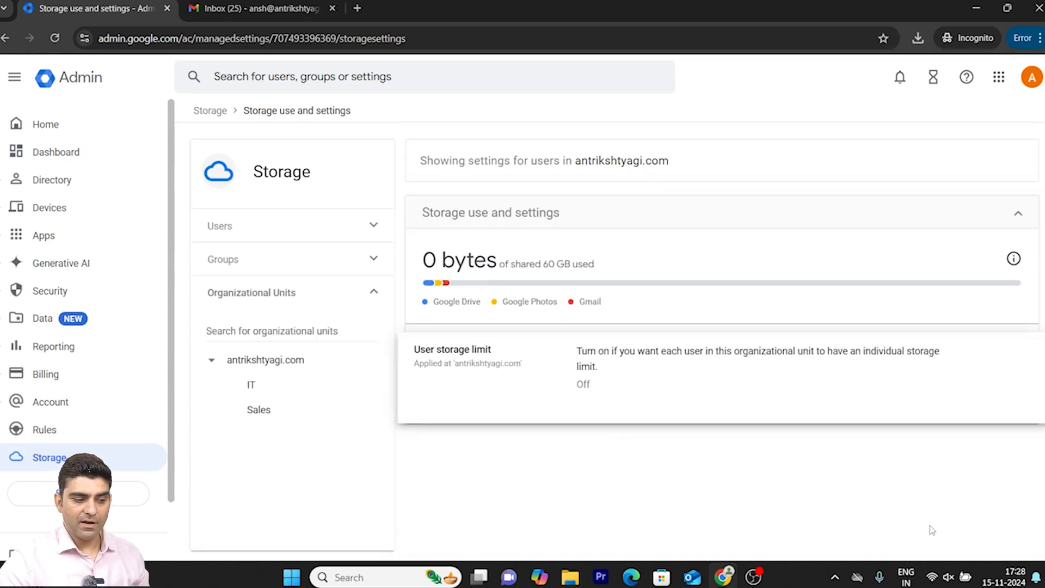